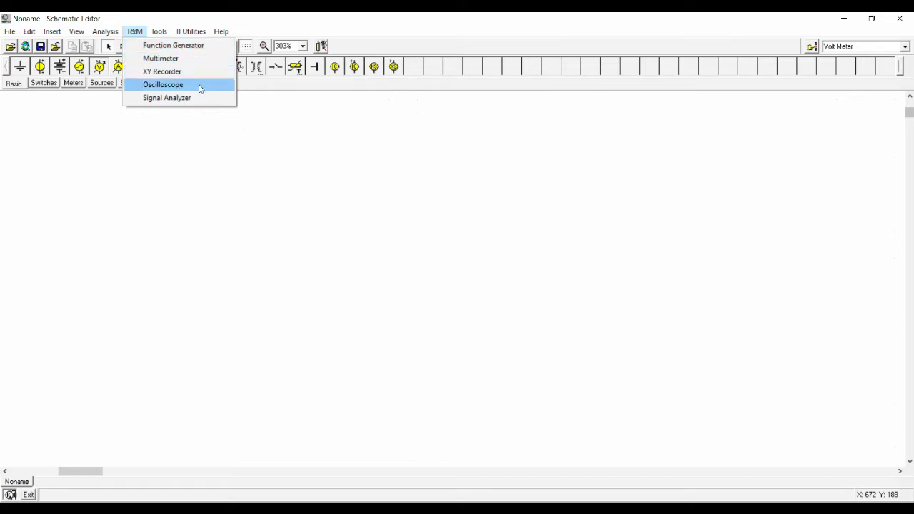
Place a horizontal 1k resistor and a vertical 1k resistor, and wire them together in series.
left_click(419, 309)
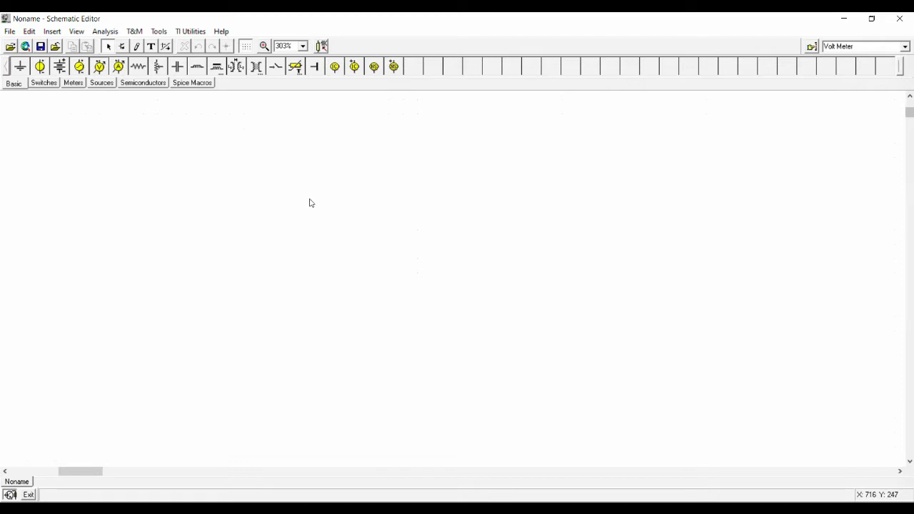
left_click(139, 68)
left_click(360, 244)
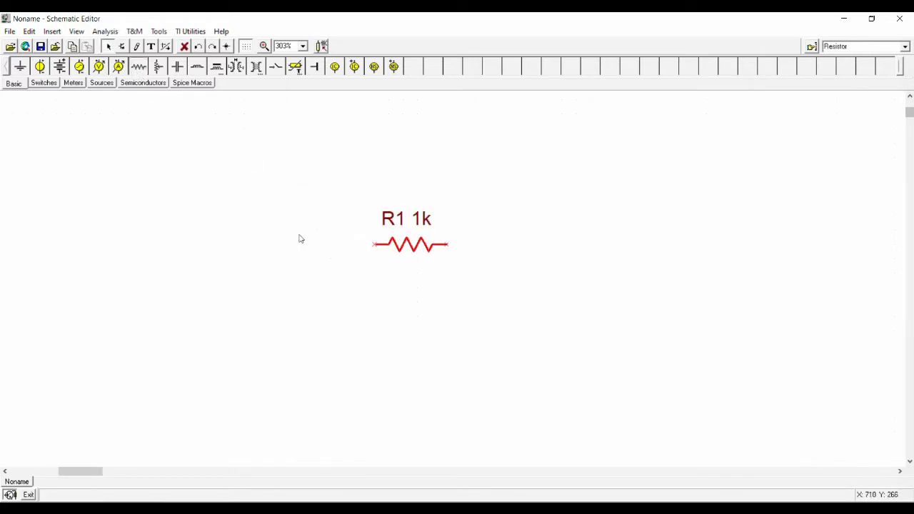
left_click(139, 68)
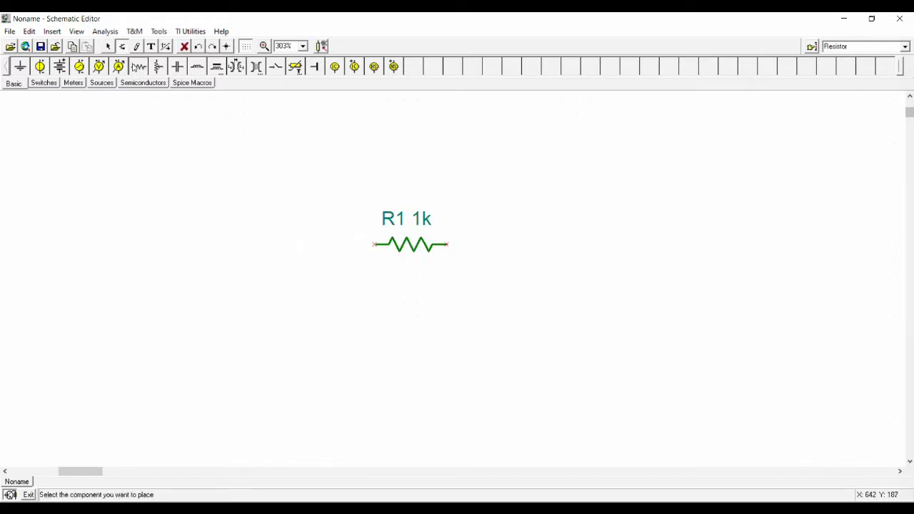
key("ctrl+r")
left_click(533, 273)
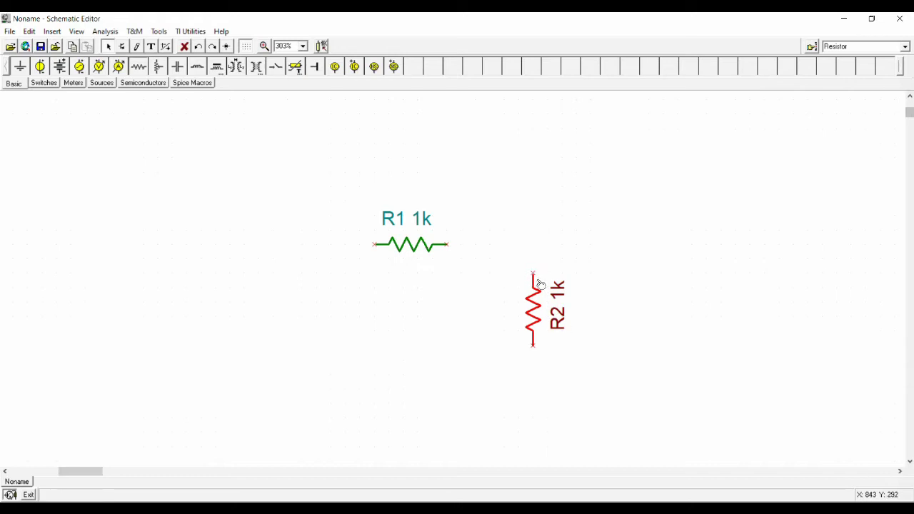
mouse_move(538, 268)
left_mouse_down()
mouse_move(534, 247)
mouse_move(451, 240)
left_mouse_up()
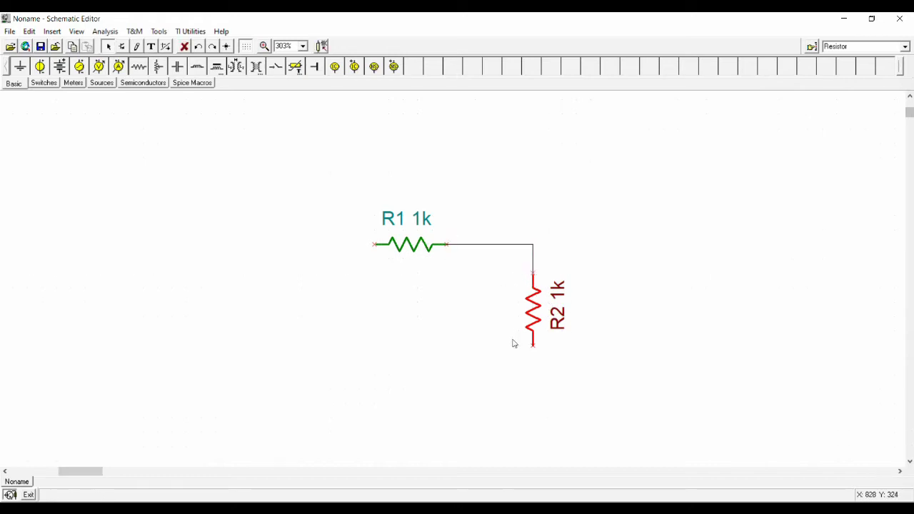
Place a ground below the vertical resistor R2 and wire it to R2's lower terminal.
left_click(20, 66)
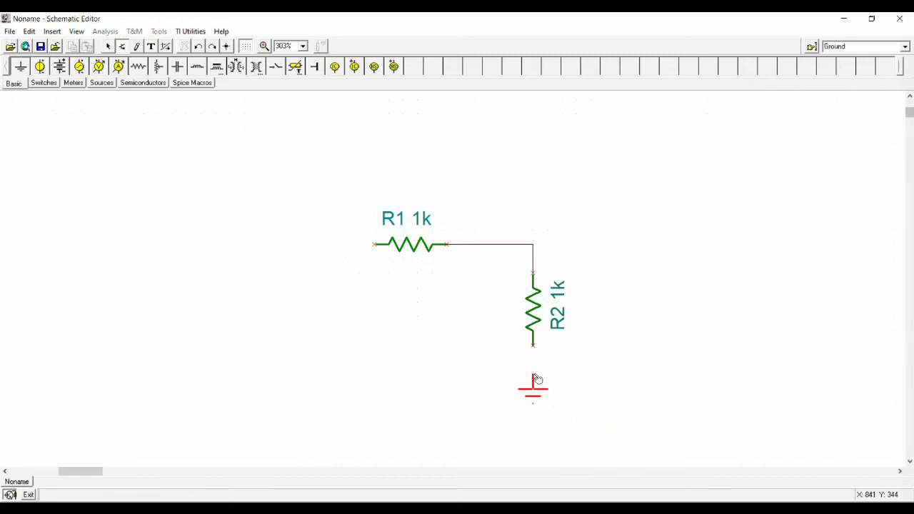
left_click(536, 375)
left_click_drag(534, 373, 534, 347)
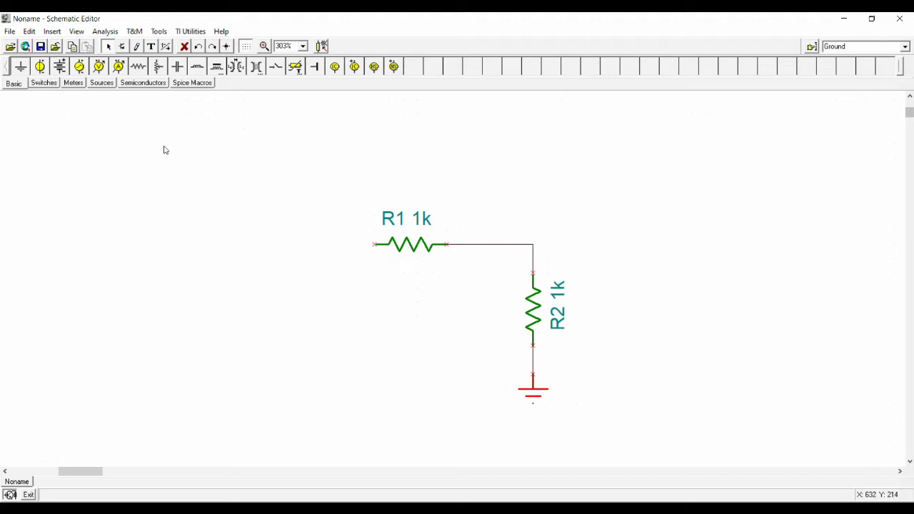
Add a voltage generator, wire its positive terminal to R1's free end, and ground its negative terminal.
left_click(80, 65)
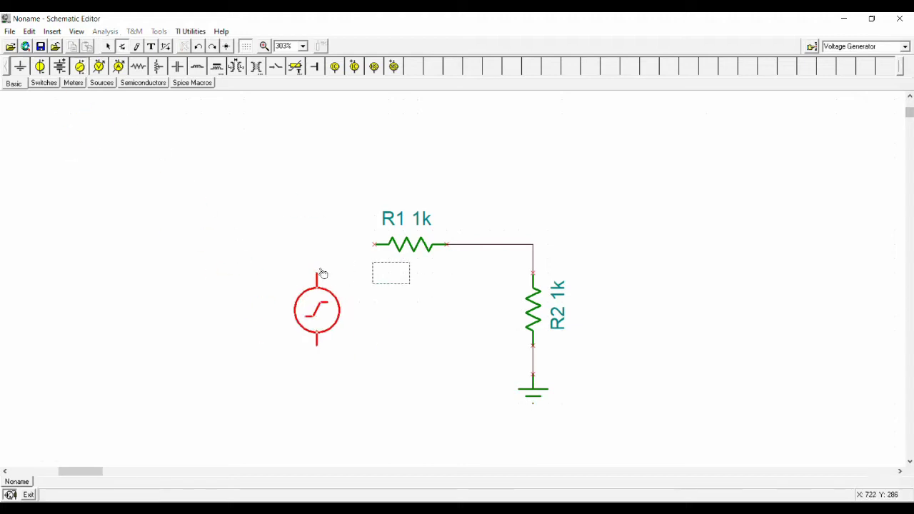
left_click(323, 274)
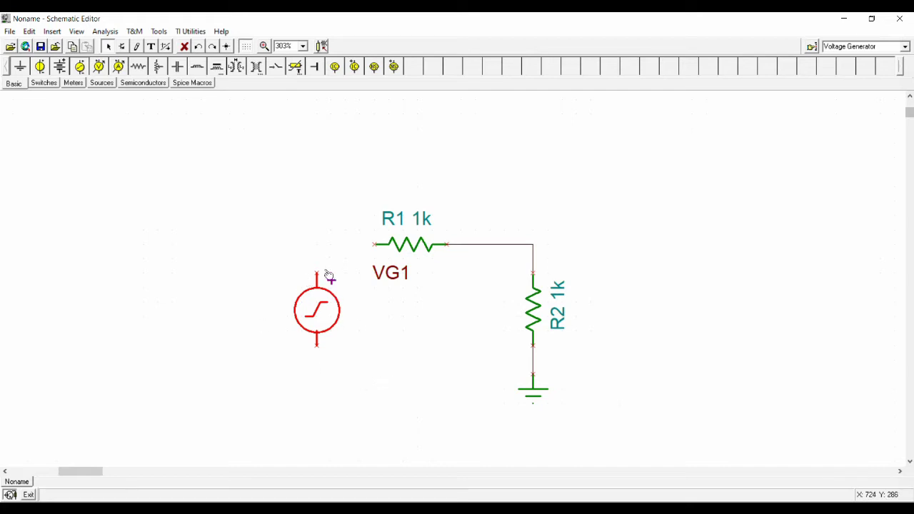
mouse_move(317, 272)
left_mouse_down()
mouse_move(317, 242)
mouse_move(377, 245)
left_mouse_up()
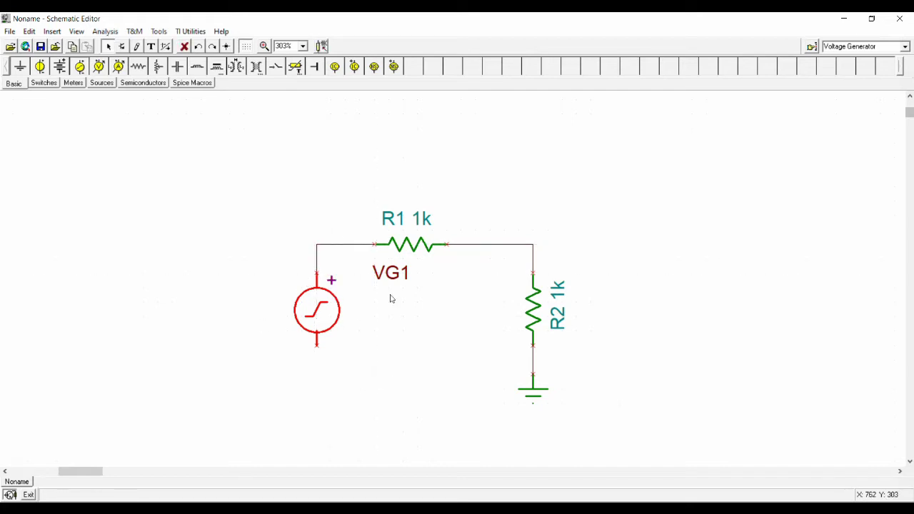
left_click(21, 68)
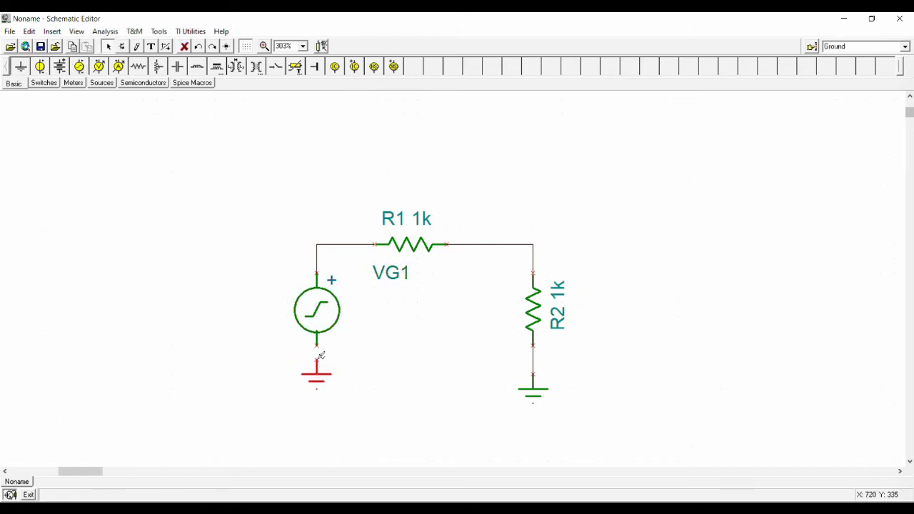
left_click(320, 356)
Add a voltmeter beside the voltage generator and wire it in parallel across the generator.
left_click(100, 66)
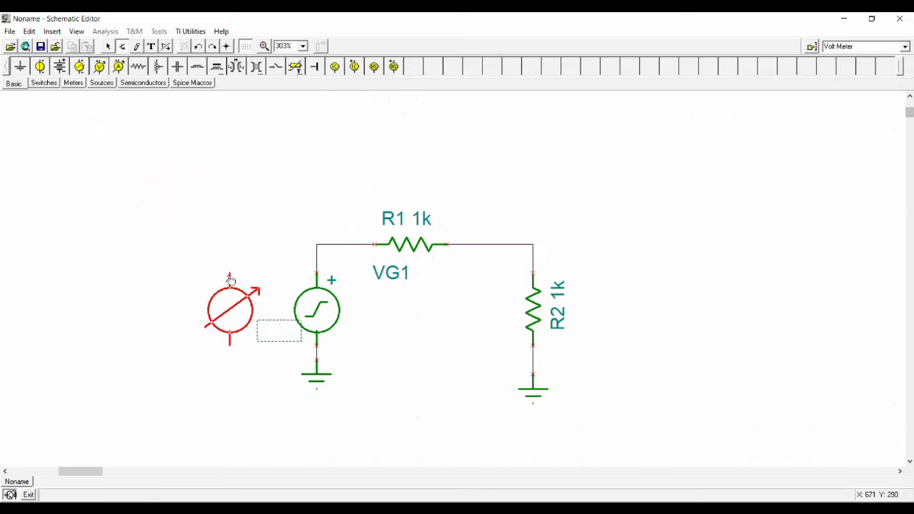
left_click(230, 271)
left_click_drag(230, 271, 317, 245)
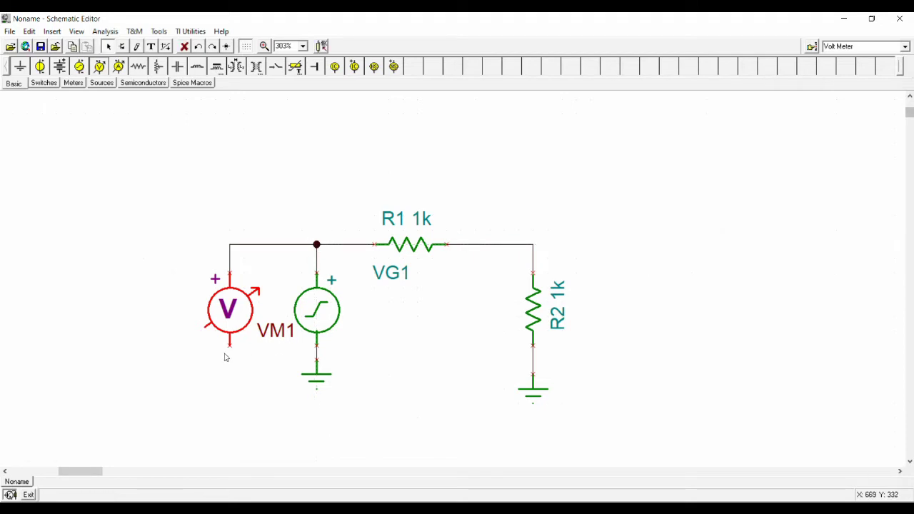
left_click_drag(229, 347, 316, 360)
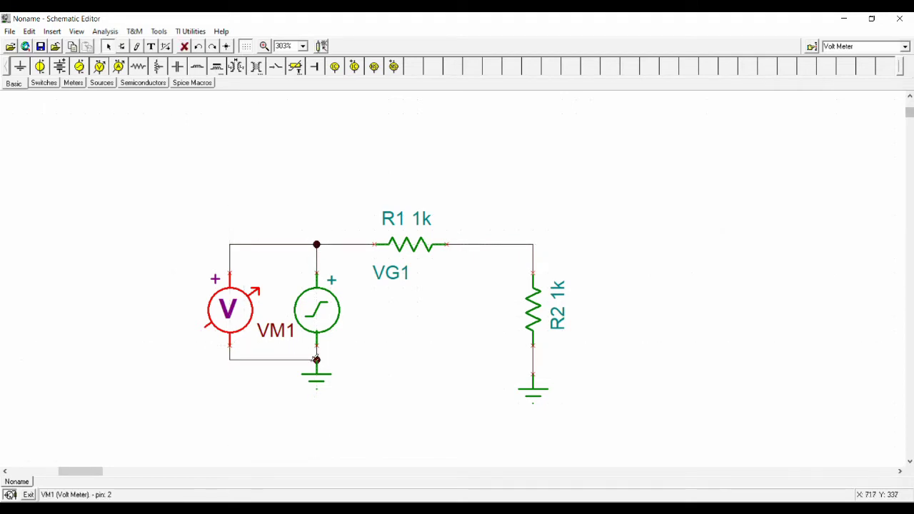
Wire a second voltmeter across R2 and insert an ammeter in series between R1 and R2.
left_click(99, 66)
left_click(636, 271)
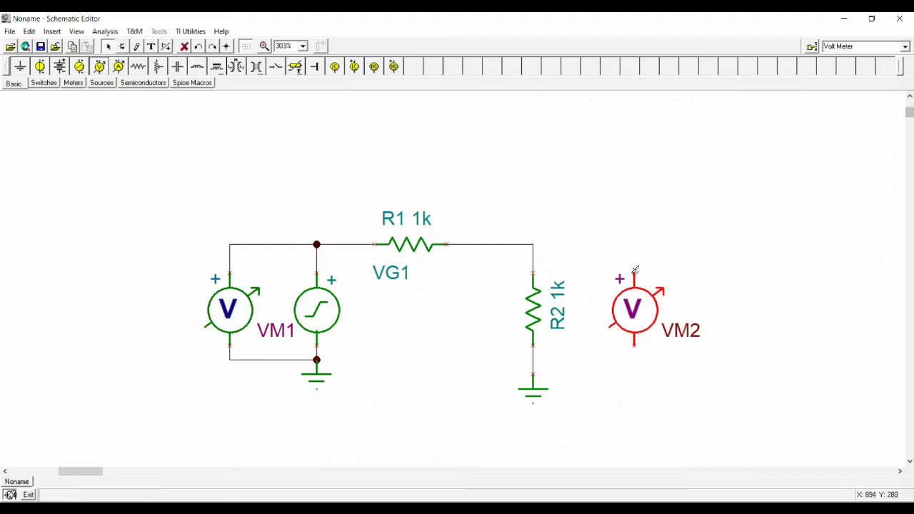
mouse_move(638, 270)
left_mouse_down()
mouse_move(639, 261)
mouse_move(563, 238)
mouse_move(533, 245)
left_mouse_up()
left_click_drag(634, 346, 533, 360)
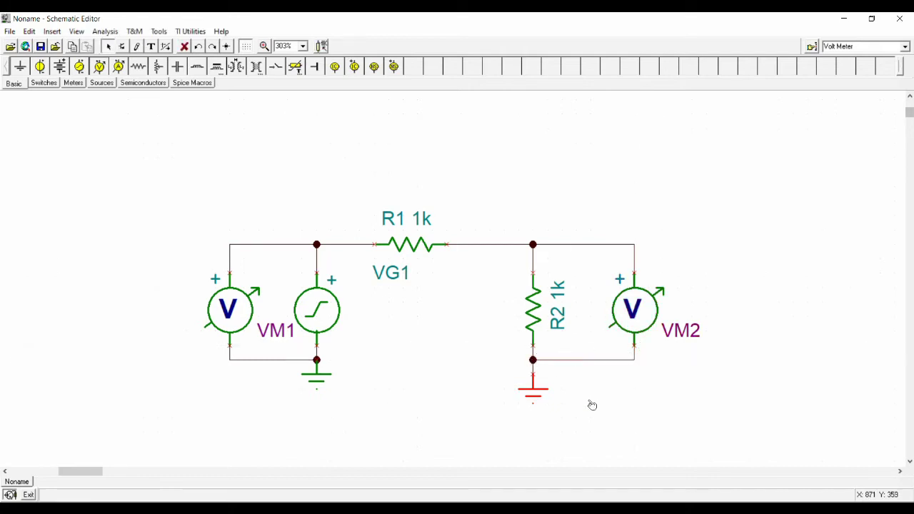
left_click_drag(416, 247, 411, 247)
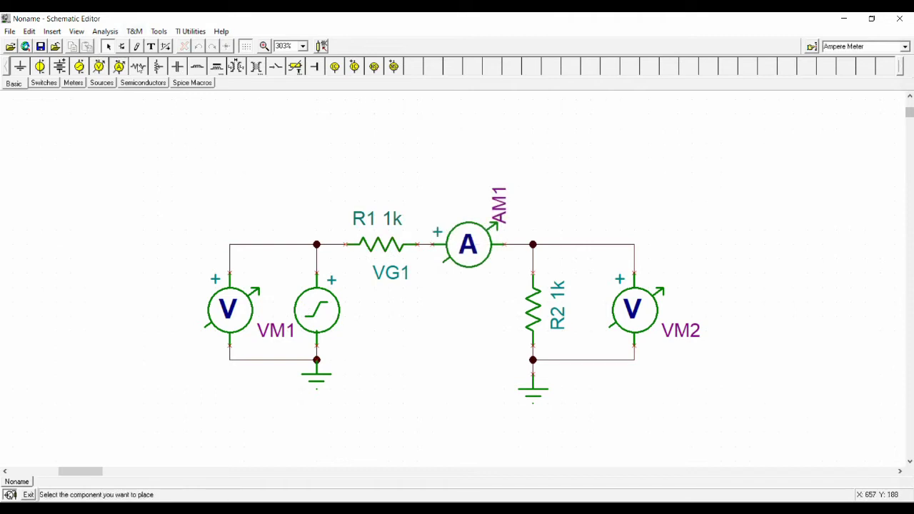
double_click(321, 317)
left_click(496, 245)
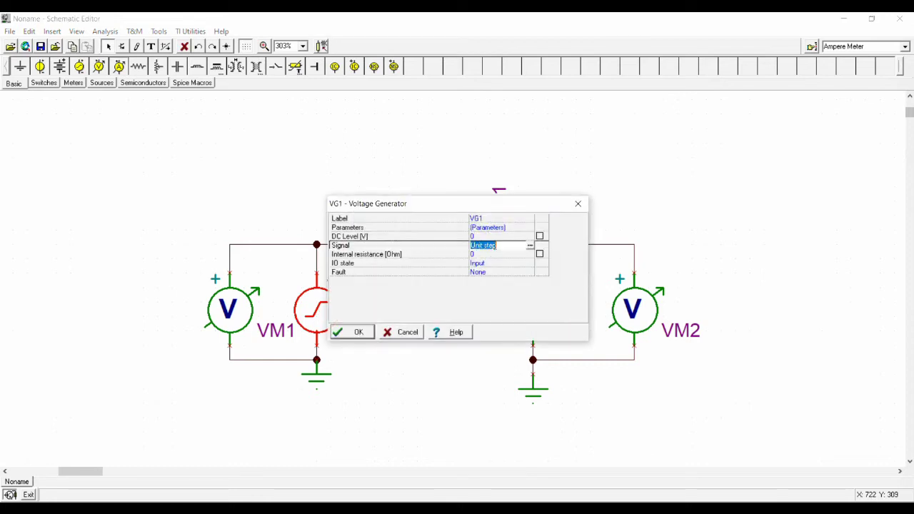
left_click(530, 246)
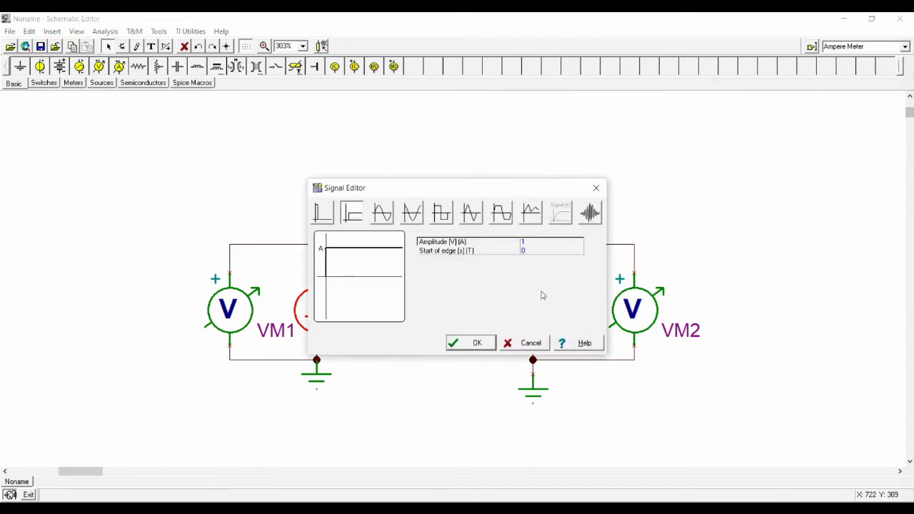
left_click(383, 213)
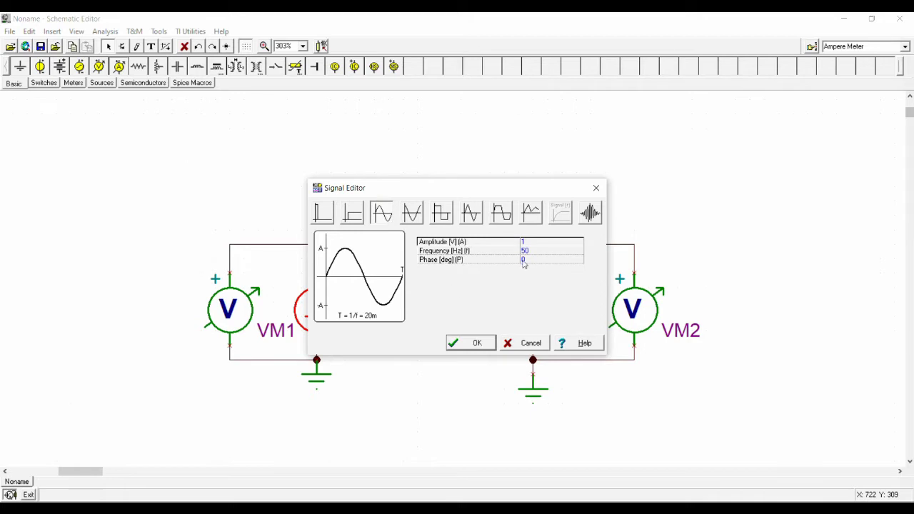
left_click(531, 343)
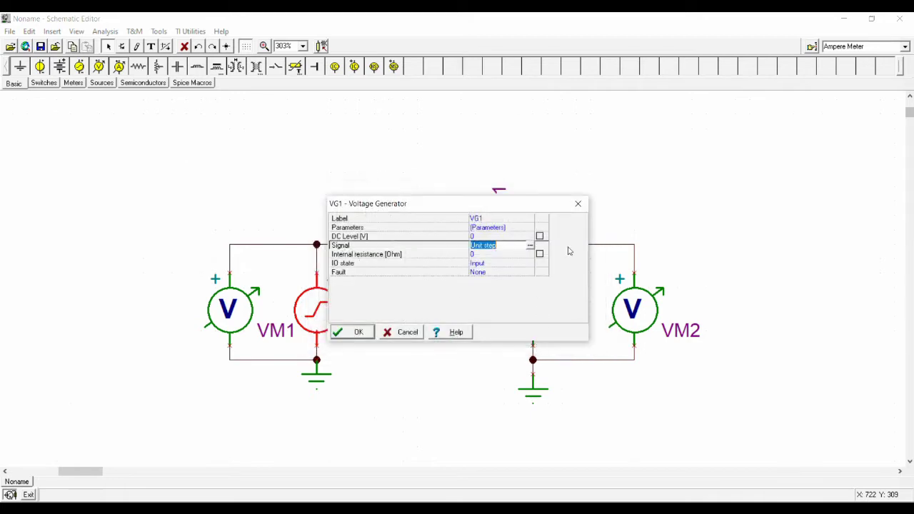
left_click(405, 332)
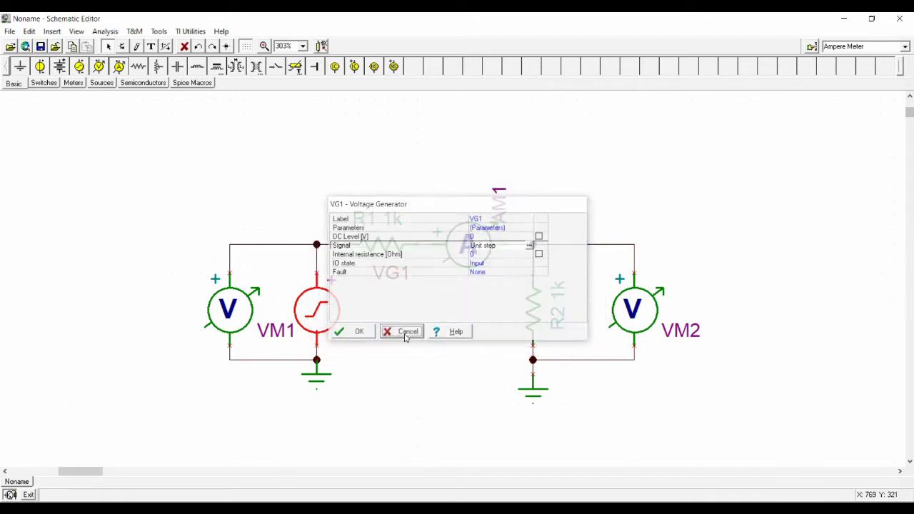
Open the virtual function generator, move it clear of the circuit, and set the VG1 output to a sine waveform.
left_click(136, 33)
left_click(171, 45)
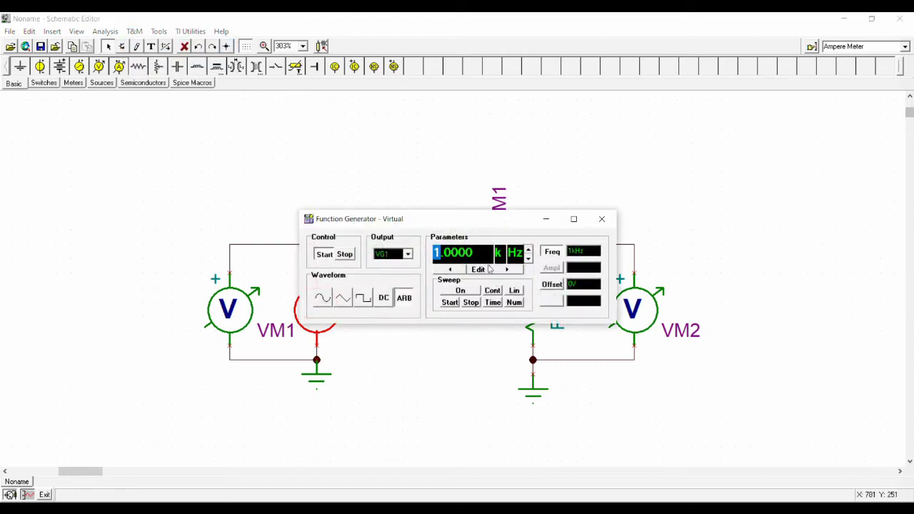
left_click_drag(465, 211, 191, 107)
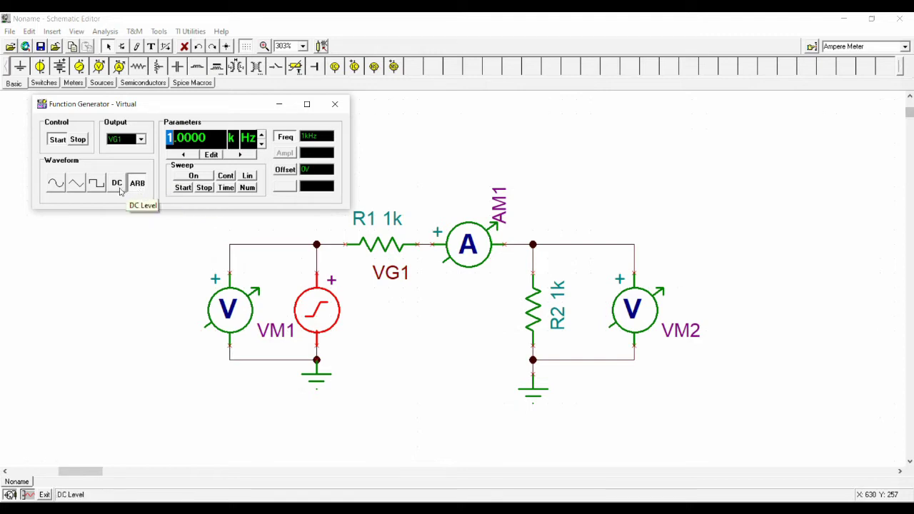
left_click(52, 190)
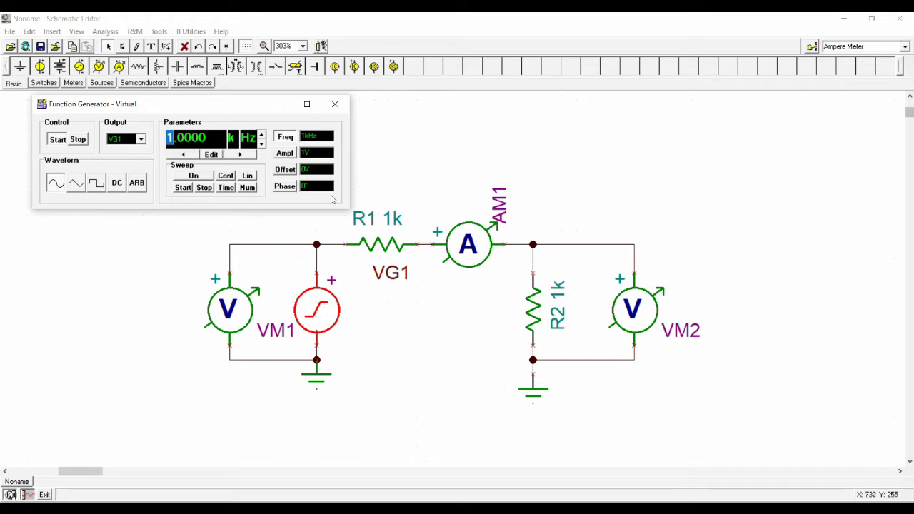
Review the function generator's frequency, amplitude, offset and phase settings for the sine output.
left_click(285, 153)
left_click(285, 138)
left_click(285, 153)
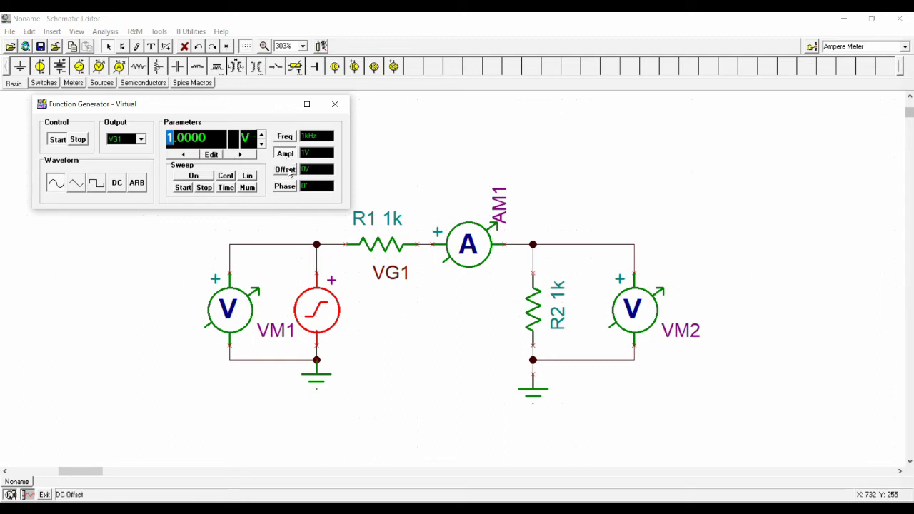
left_click(289, 171)
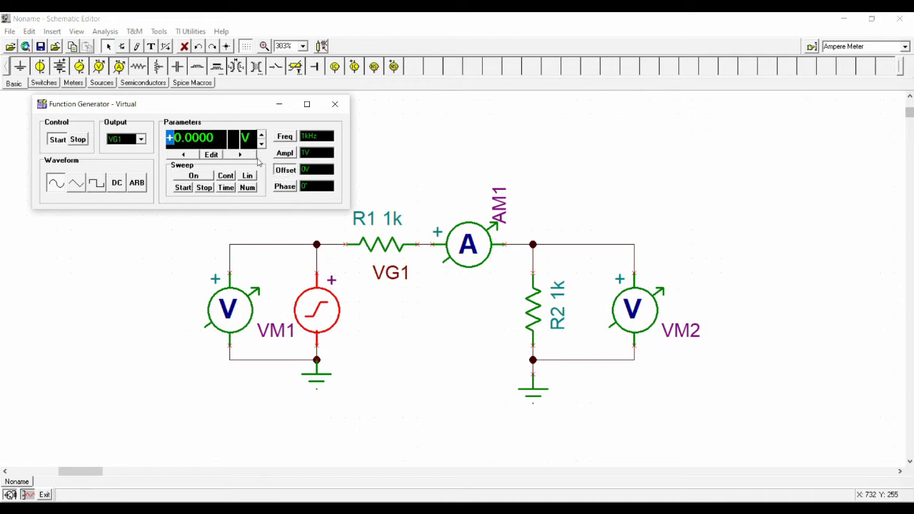
left_click(285, 186)
left_click(290, 173)
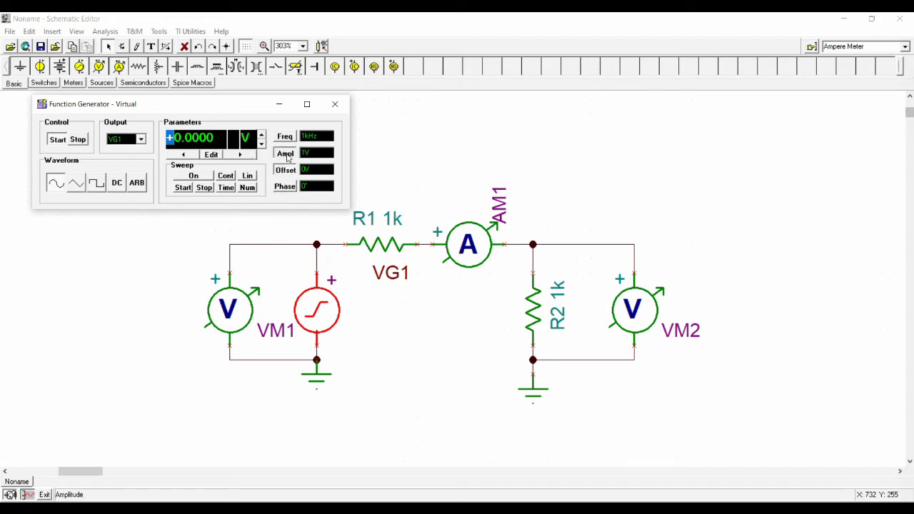
left_click(285, 153)
left_click(285, 137)
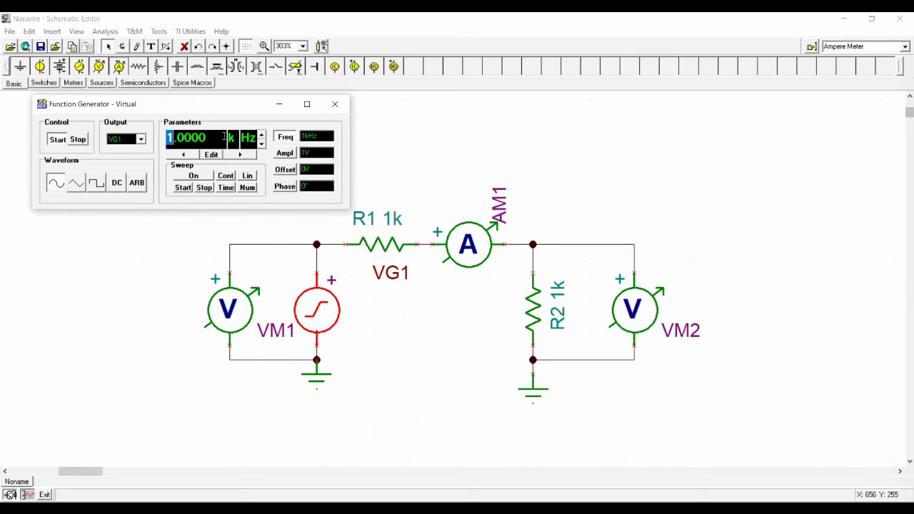
Open the virtual oscilloscope, place it opposite the function generator, and start running the acquisition.
left_click(134, 34)
left_click(163, 85)
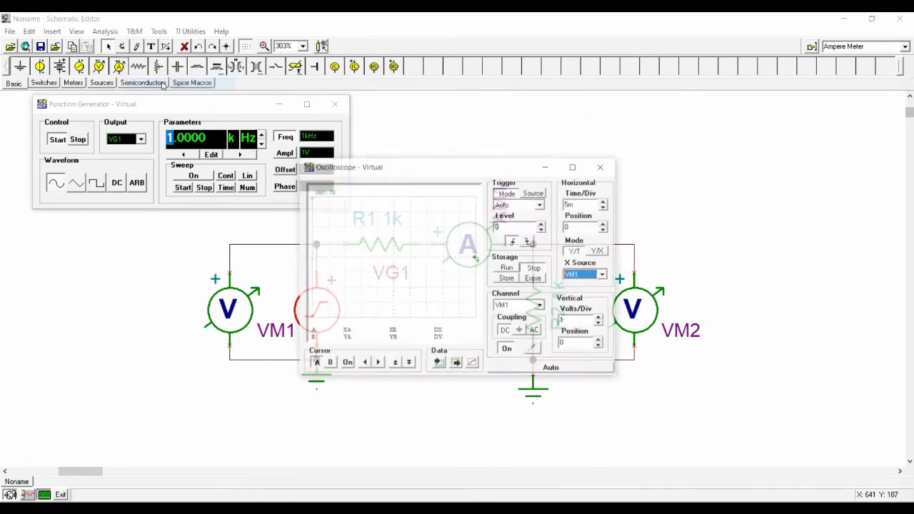
left_click_drag(384, 174, 643, 97)
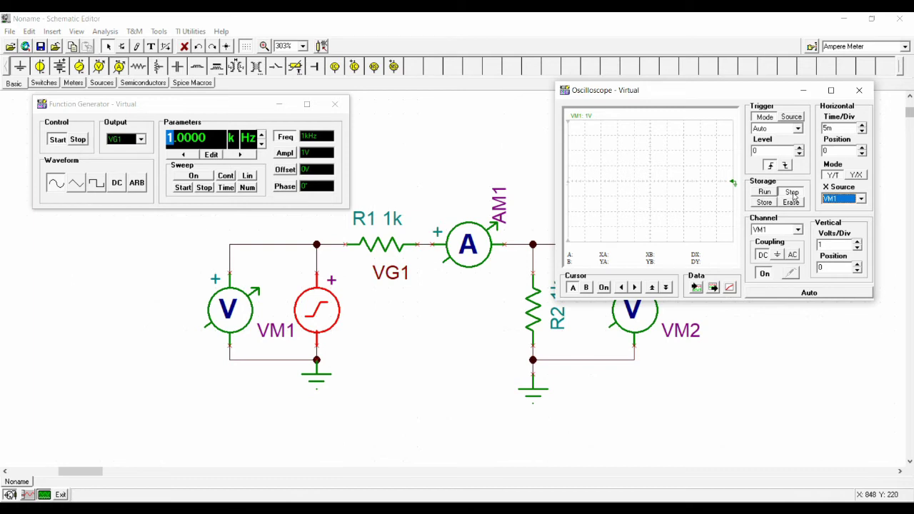
left_click(761, 194)
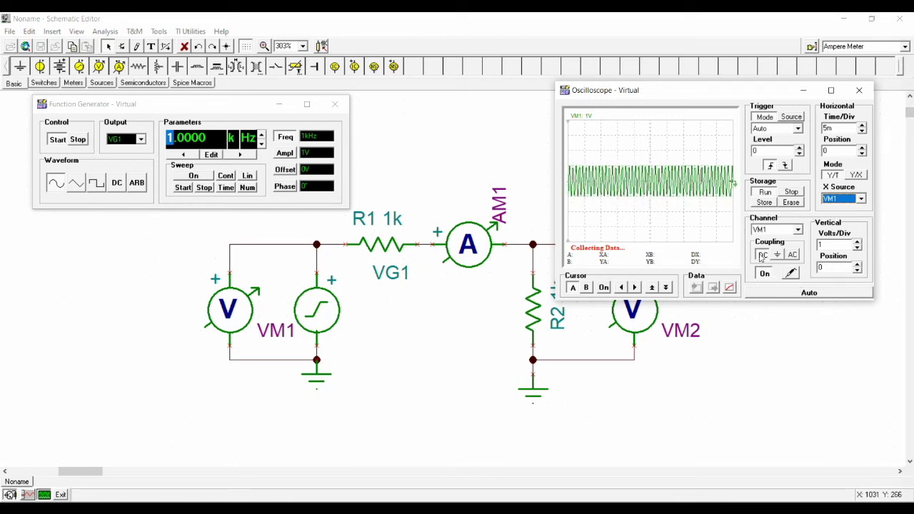
Display the VM2 trace on the oscilloscope together with VM1, and switch the active channel between VM1 and VM2.
left_click(798, 230)
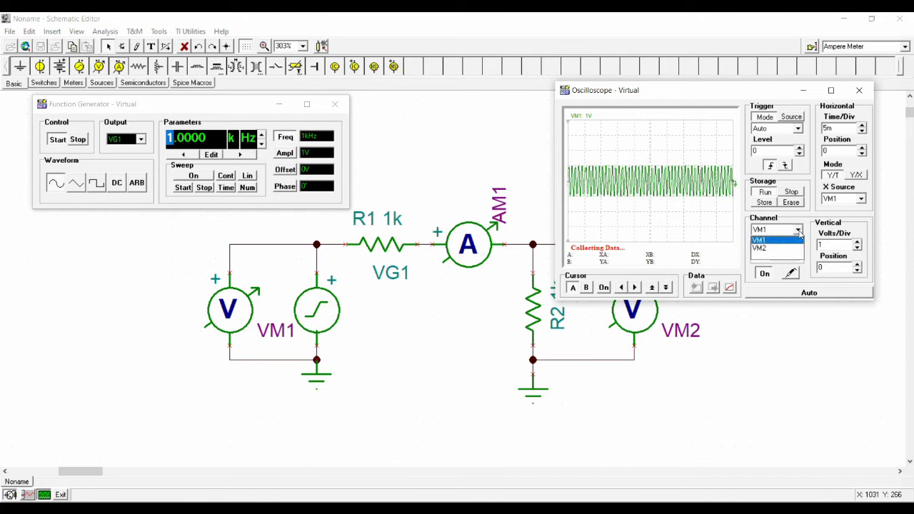
left_click(767, 248)
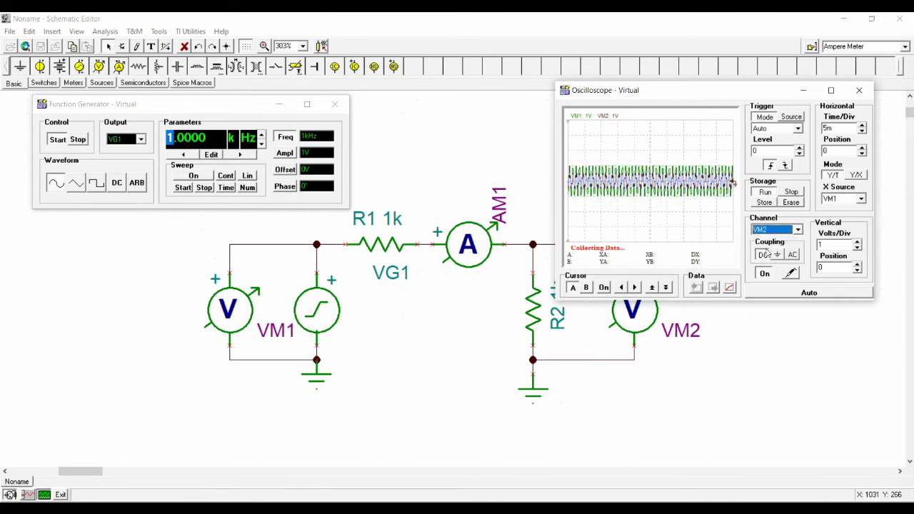
left_click(799, 229)
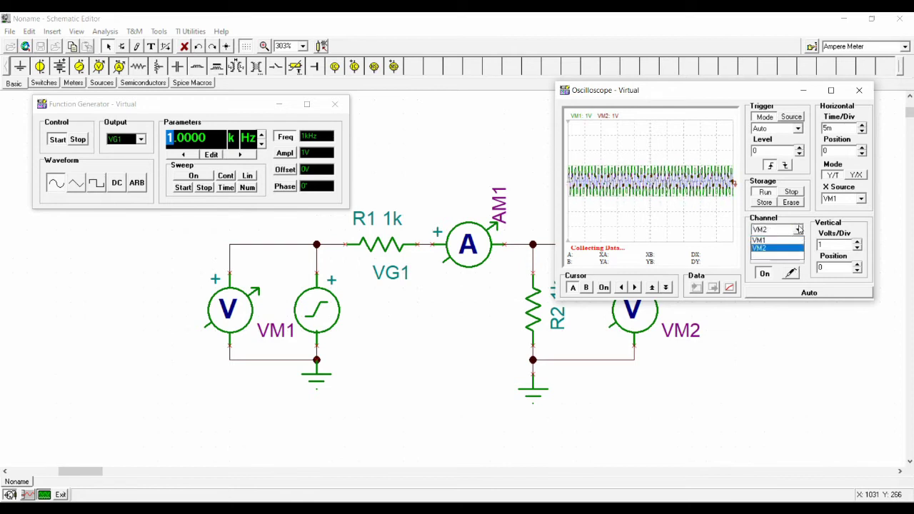
left_click(793, 240)
left_click(799, 229)
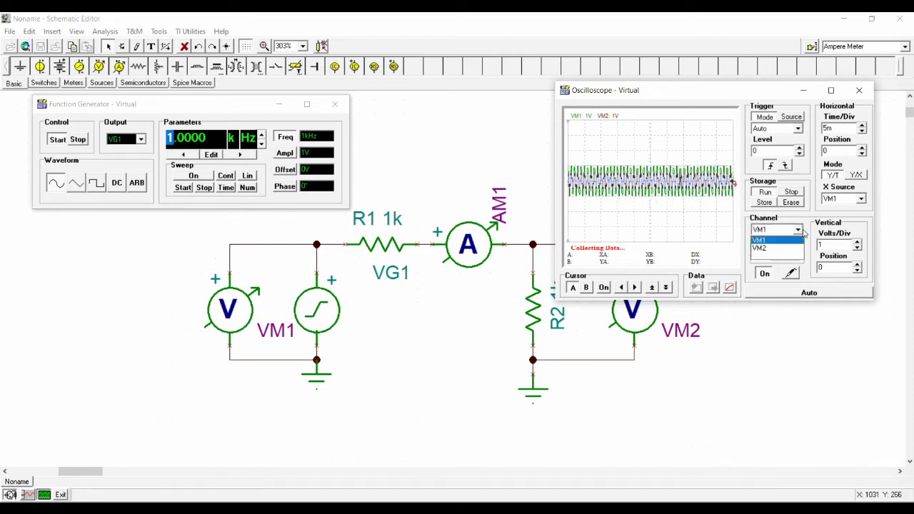
left_click(791, 249)
Toggle the VM2 trace off and on repeatedly to compare the oscilloscope display with and without it.
left_click(764, 277)
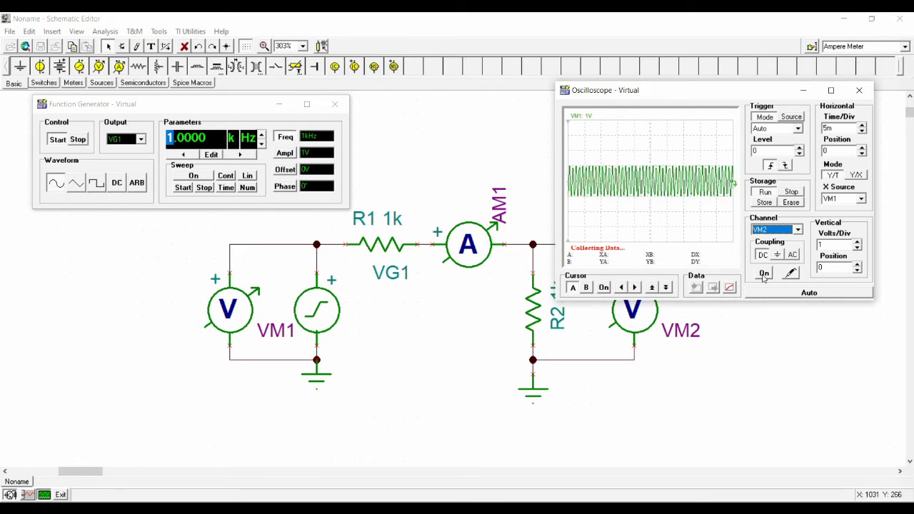
left_click(764, 275)
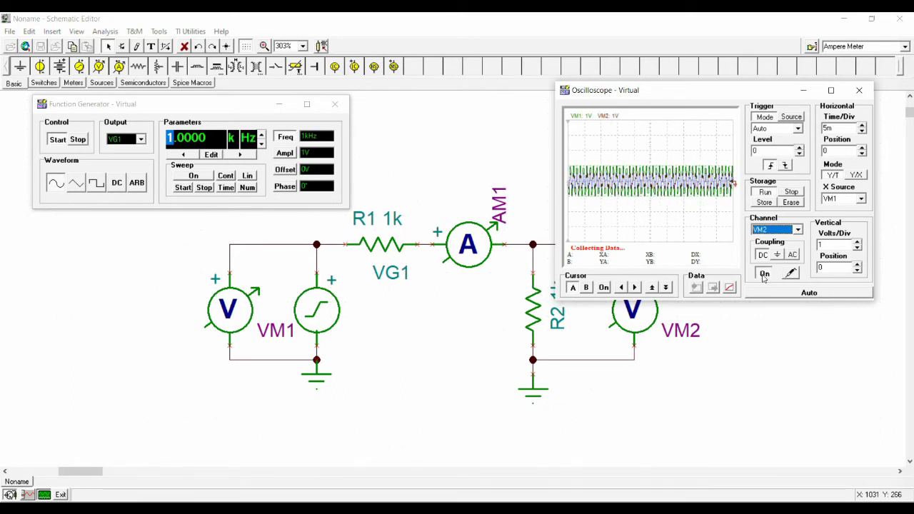
left_click(764, 276)
left_click(763, 276)
left_click(764, 278)
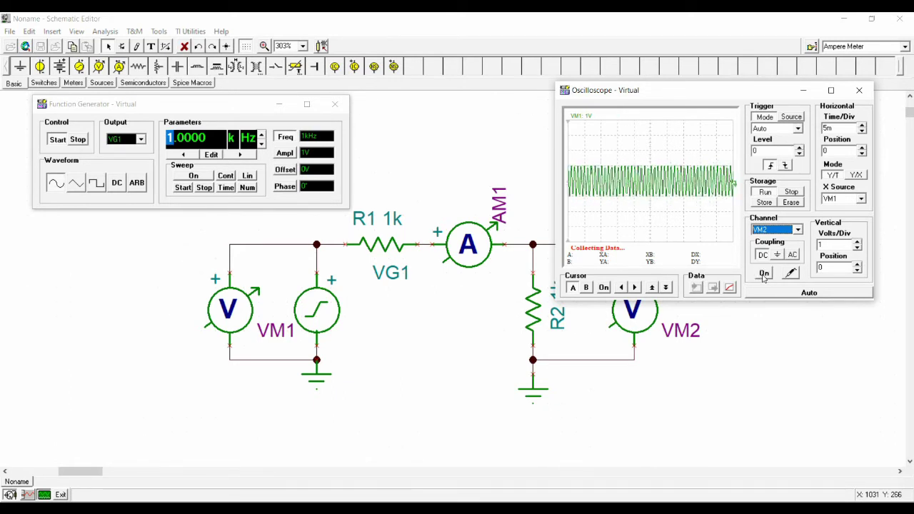
Select channel VM1, toggle its trace off and on, and return to channel VM2 with its trace displayed.
left_click(798, 229)
left_click(785, 241)
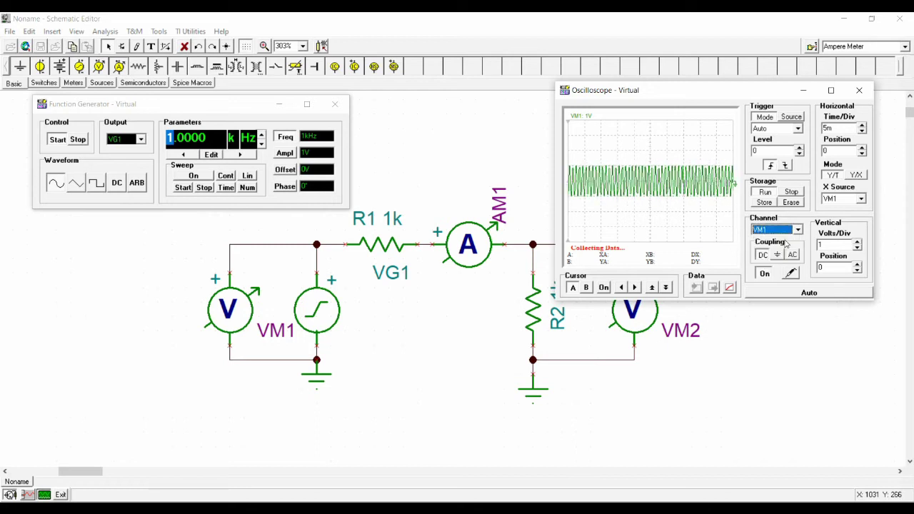
left_click(764, 275)
left_click(765, 275)
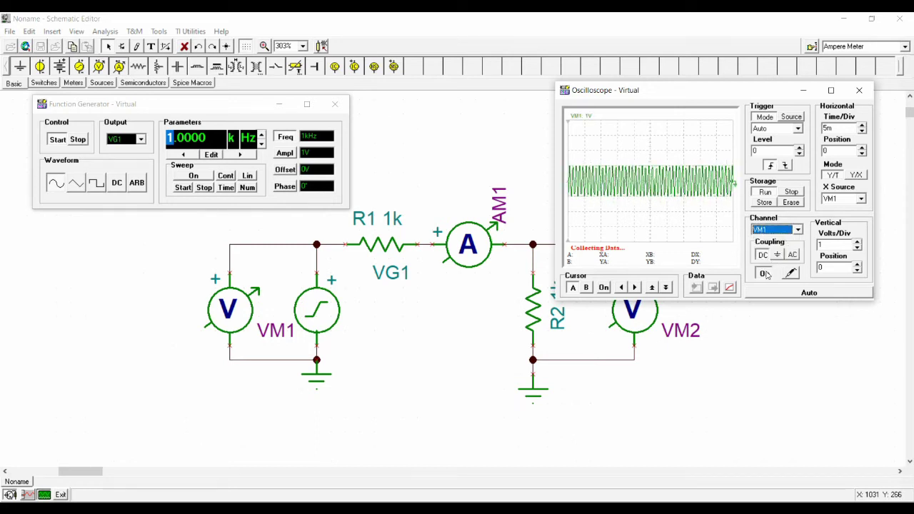
left_click(798, 230)
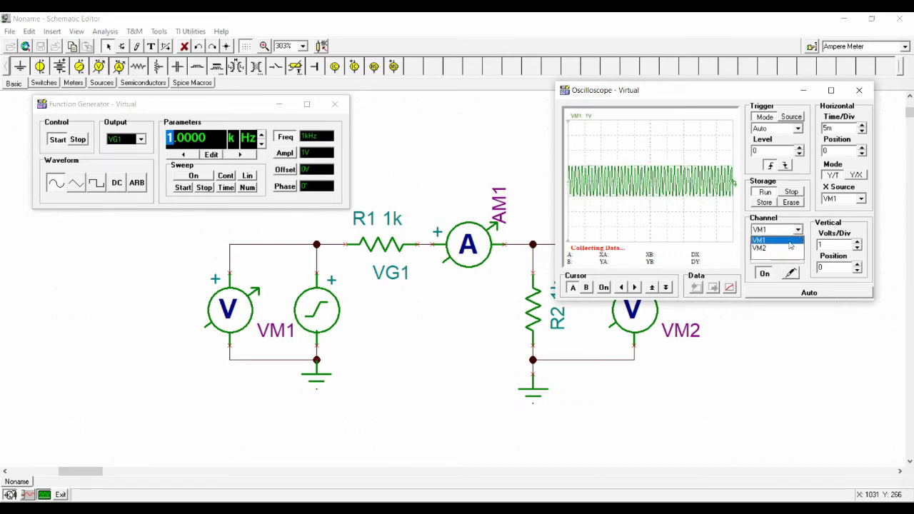
left_click(788, 247)
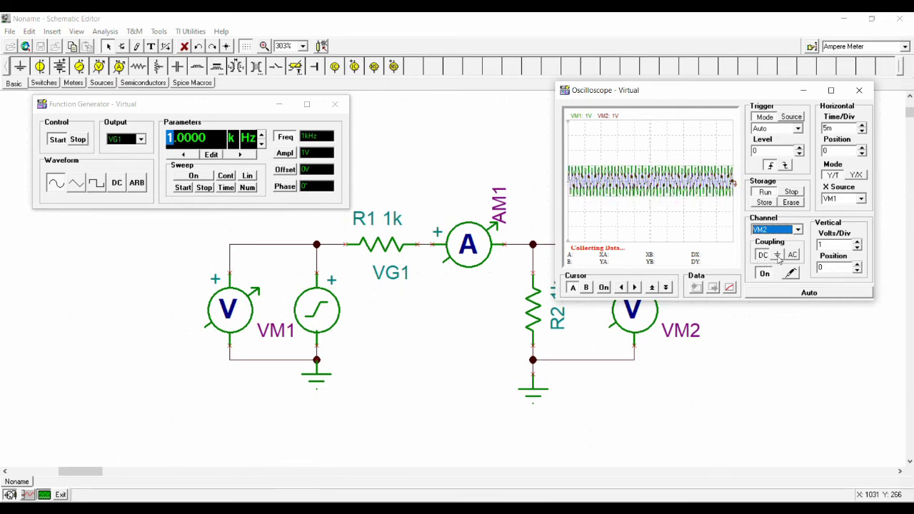
Hide the VM1 trace and switch the VM2 channel's coupling to ground and back to DC.
left_click(778, 255)
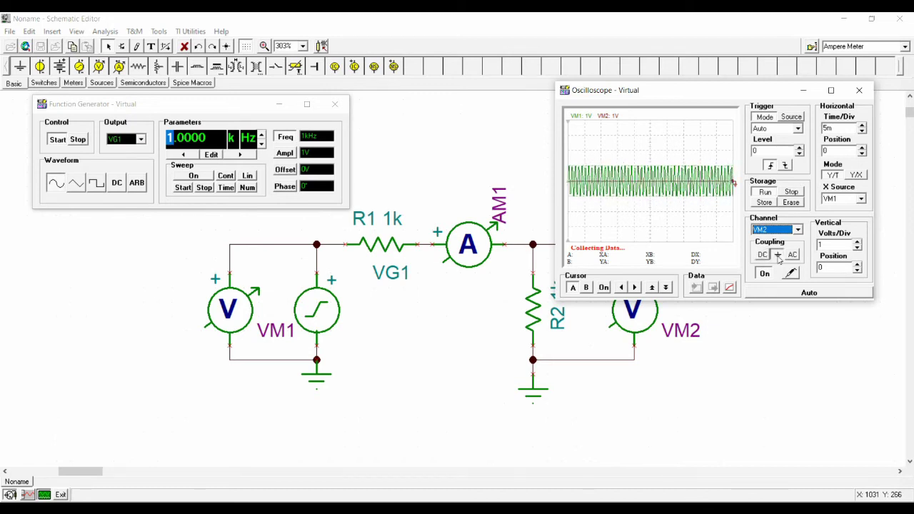
left_click(771, 275)
left_click(783, 230)
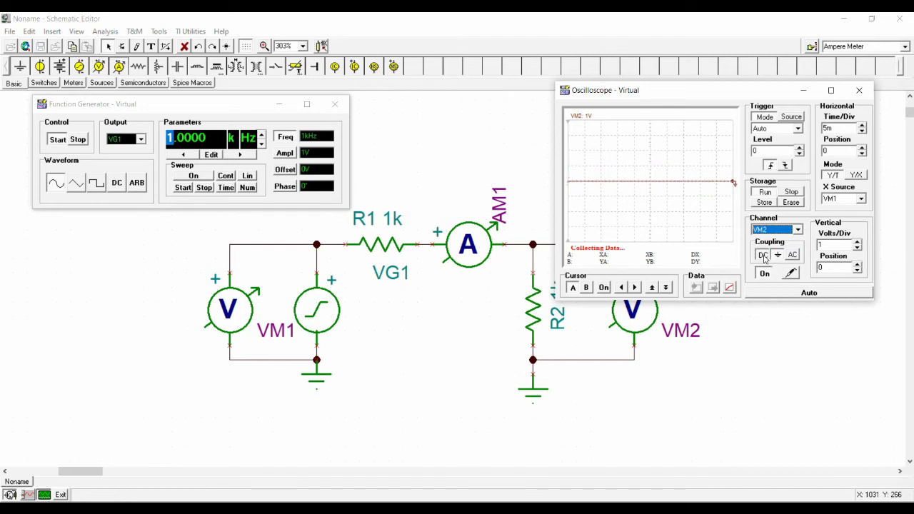
left_click(763, 255)
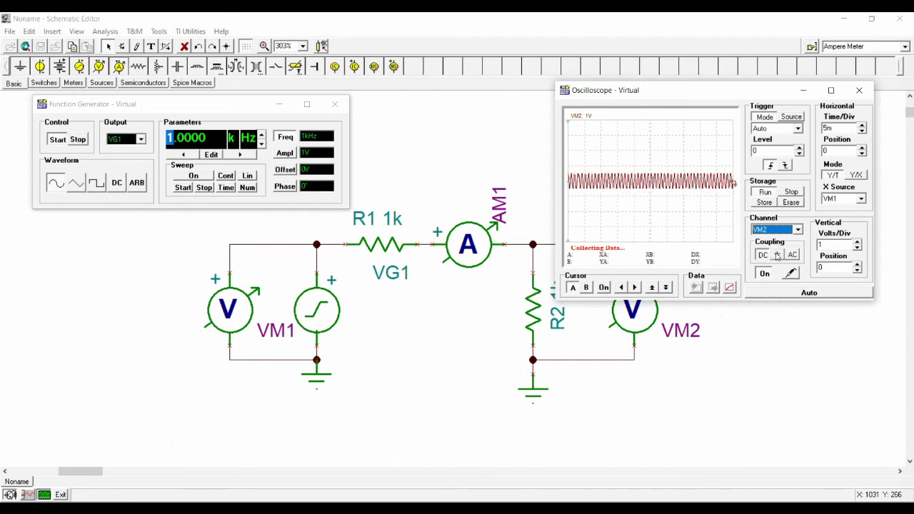
Try ground and AC coupling on the VM2 channel, and restore DC coupling.
left_click(778, 255)
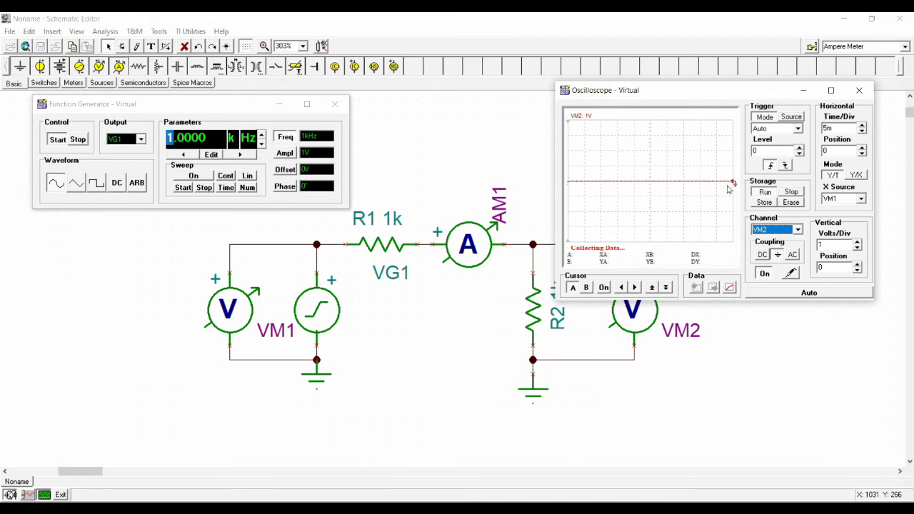
left_click(793, 255)
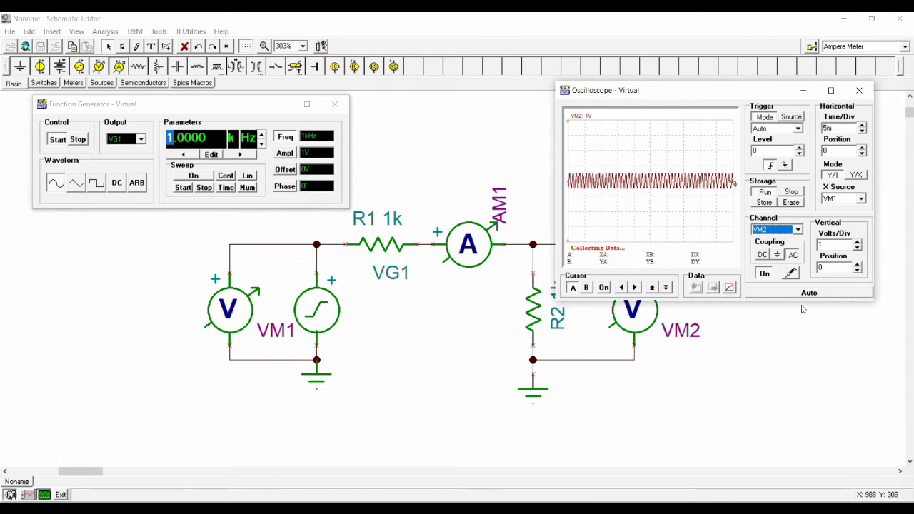
left_click(762, 255)
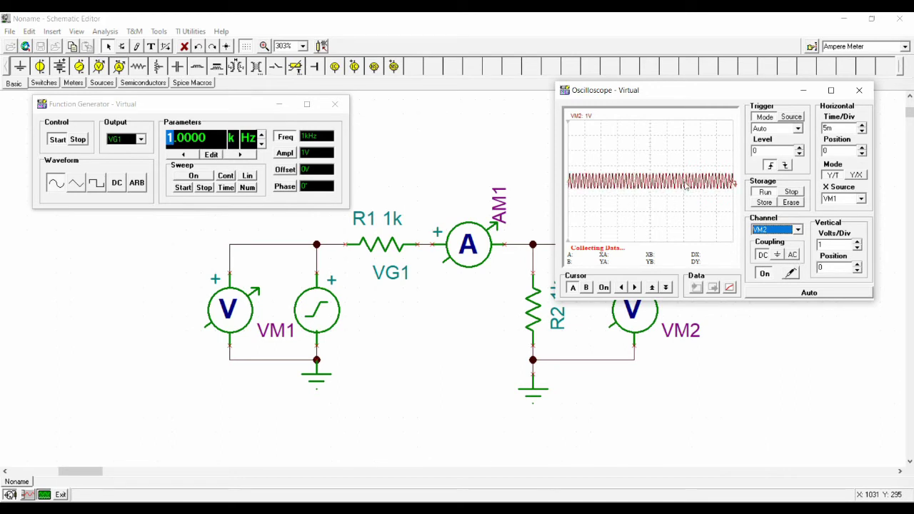
Set the VM2 channel's vertical scale to 200 mV per division.
left_click(858, 248)
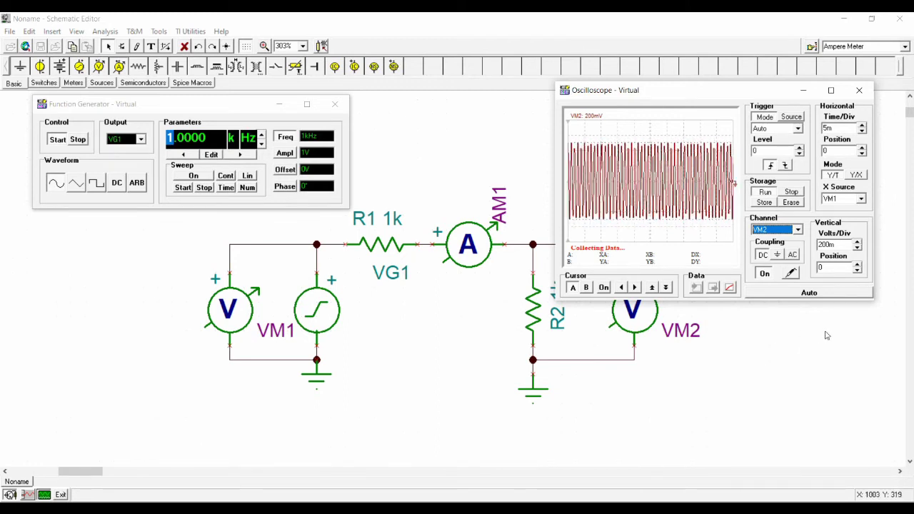
left_click(858, 248)
left_click(858, 242)
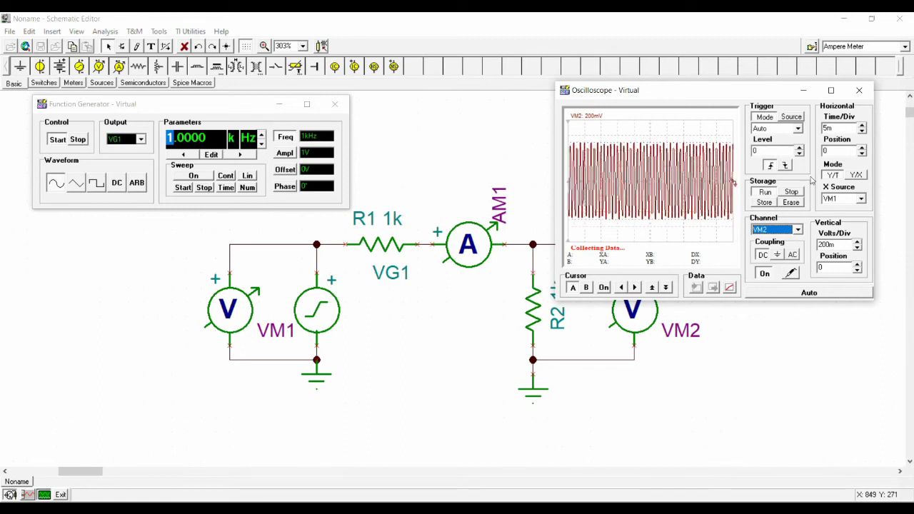
Set the oscilloscope's horizontal time scale to 500 µs per division.
left_click(863, 132)
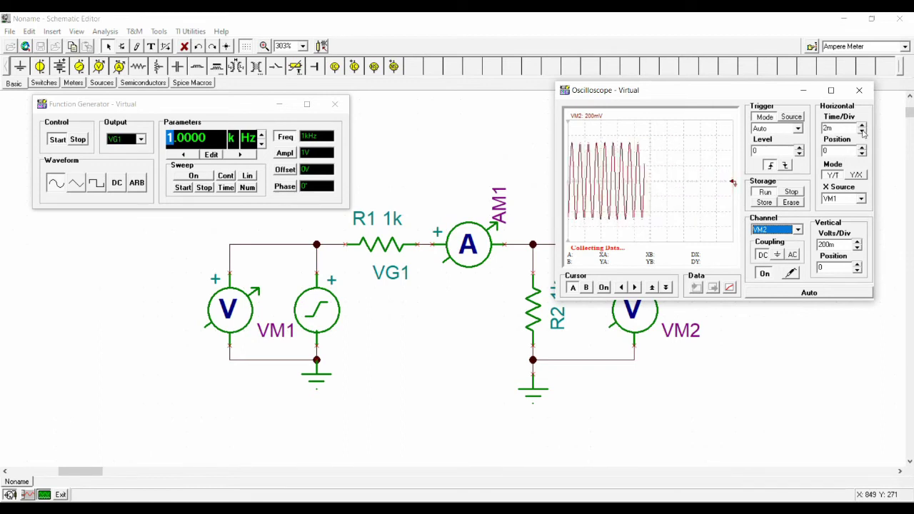
left_click(862, 132)
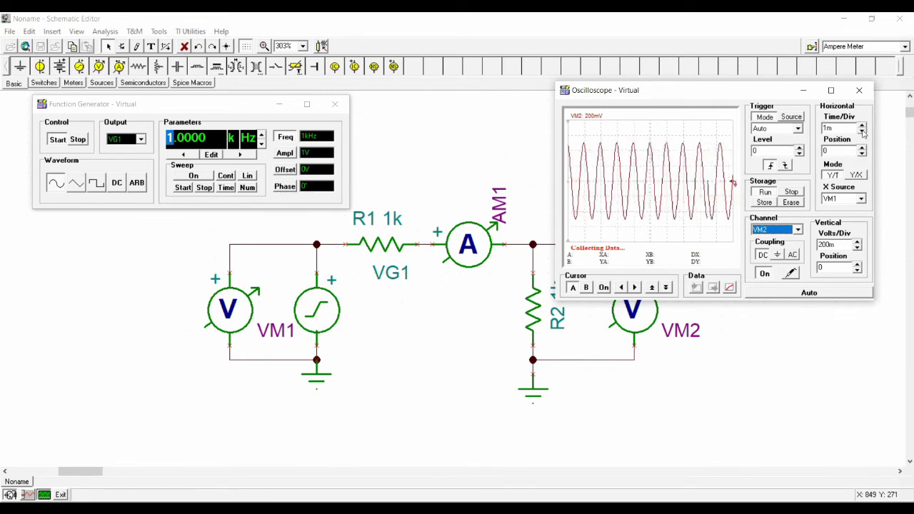
left_click(863, 132)
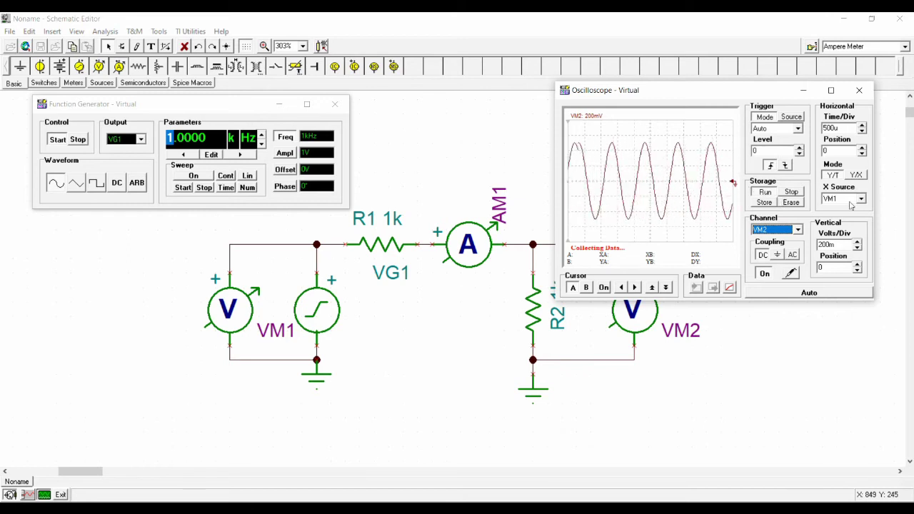
Set the oscilloscope's trigger source to VM2.
left_click(795, 120)
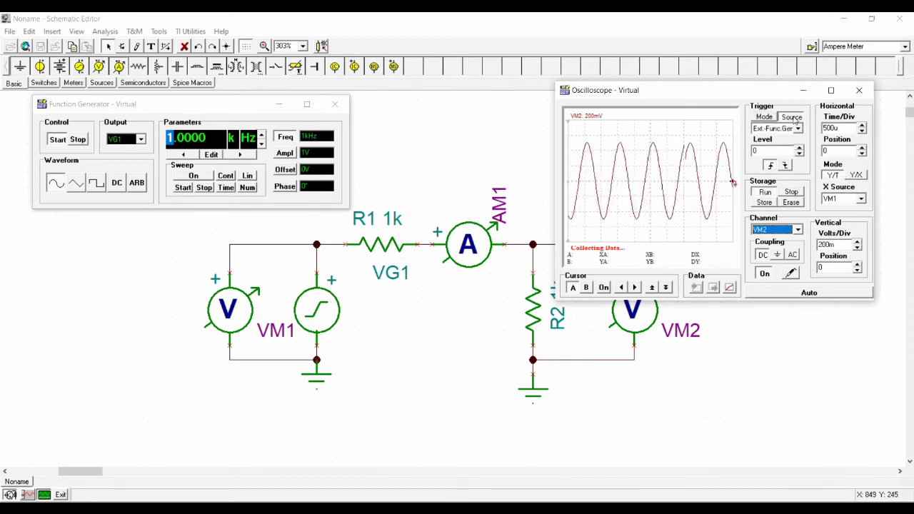
left_click(799, 128)
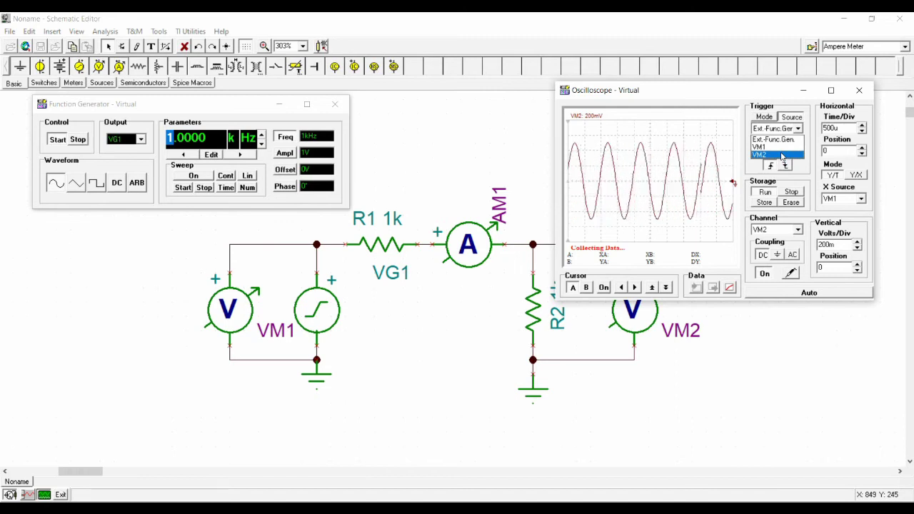
left_click(782, 155)
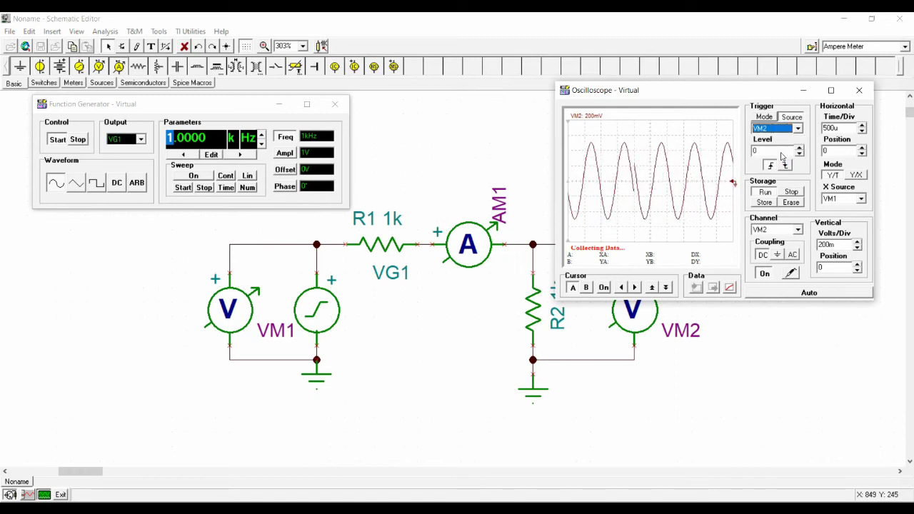
Set the oscilloscope's trigger mode to Normal and restart the acquisition.
left_click(772, 119)
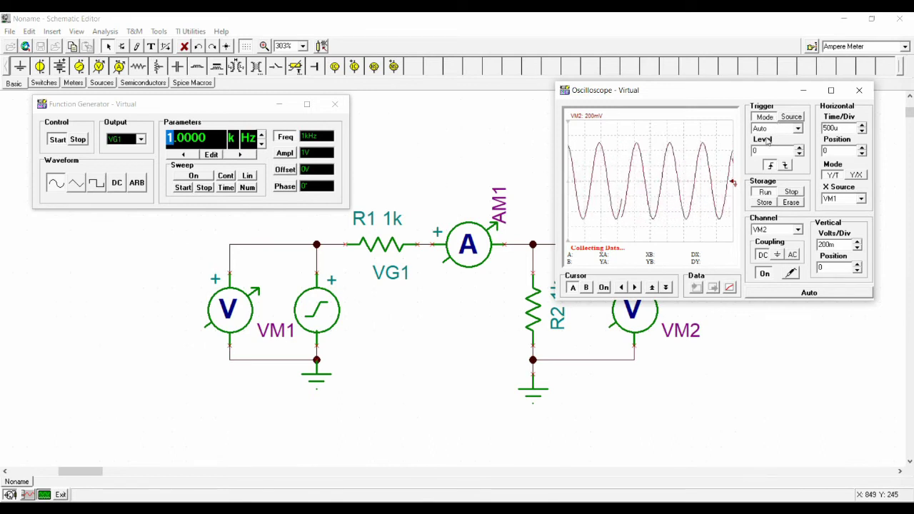
left_click(799, 129)
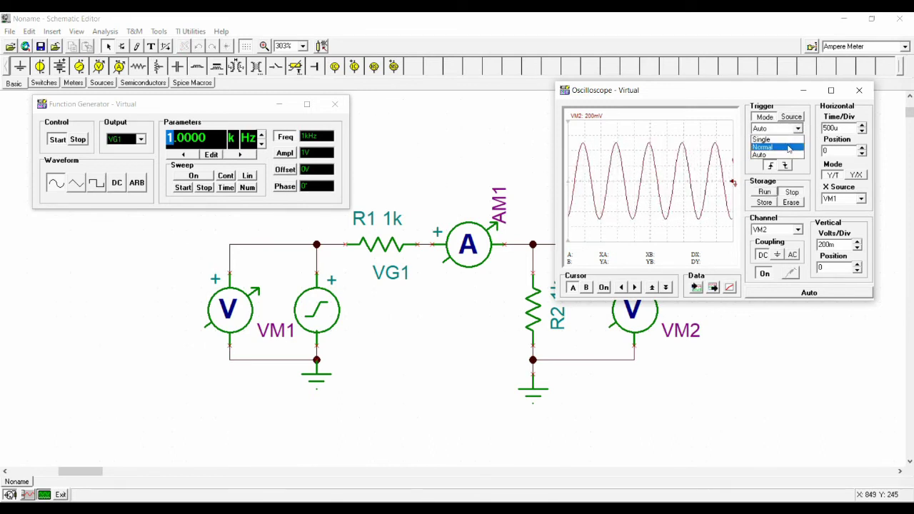
left_click(789, 147)
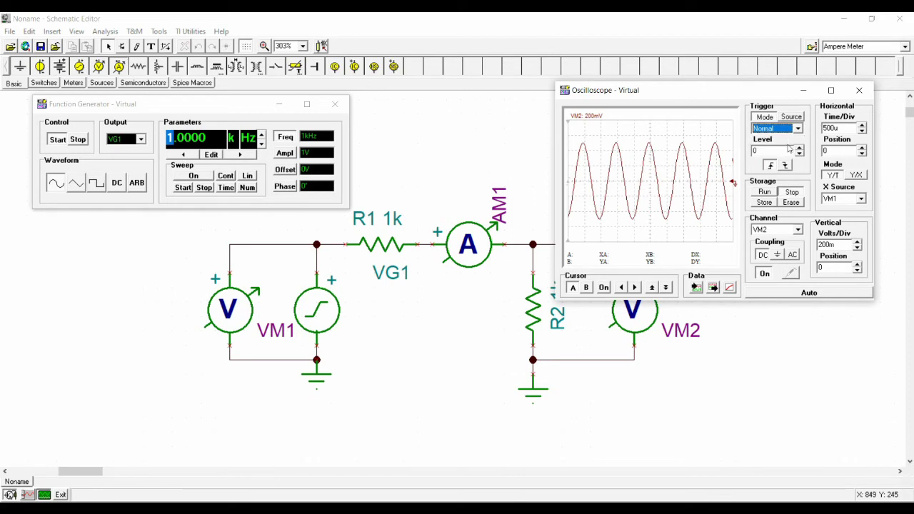
left_click(764, 194)
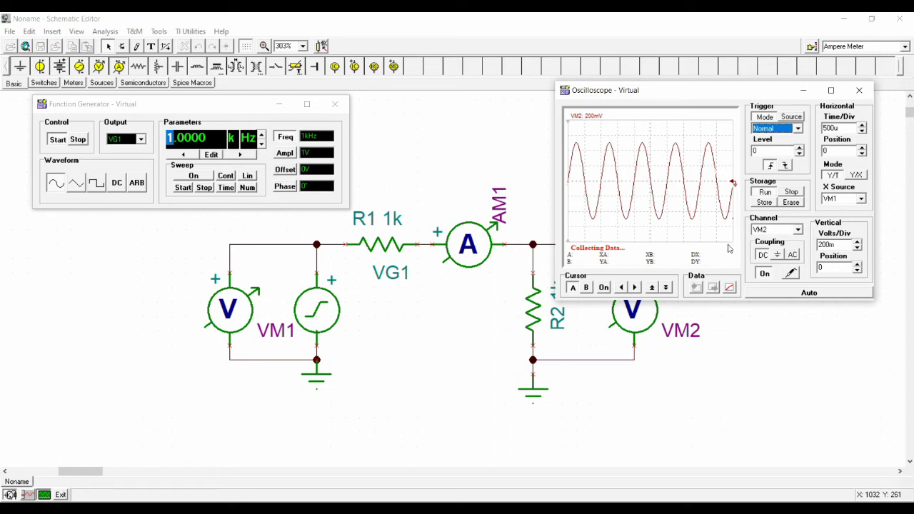
Display the VM1 trace again alongside VM2 and check both channels' volts-per-division settings, ending on channel VM1.
left_click(798, 229)
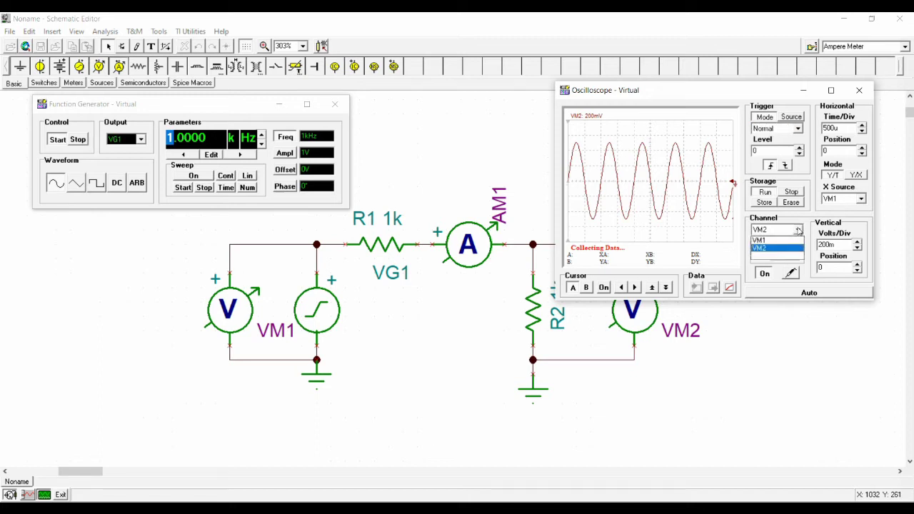
left_click(781, 243)
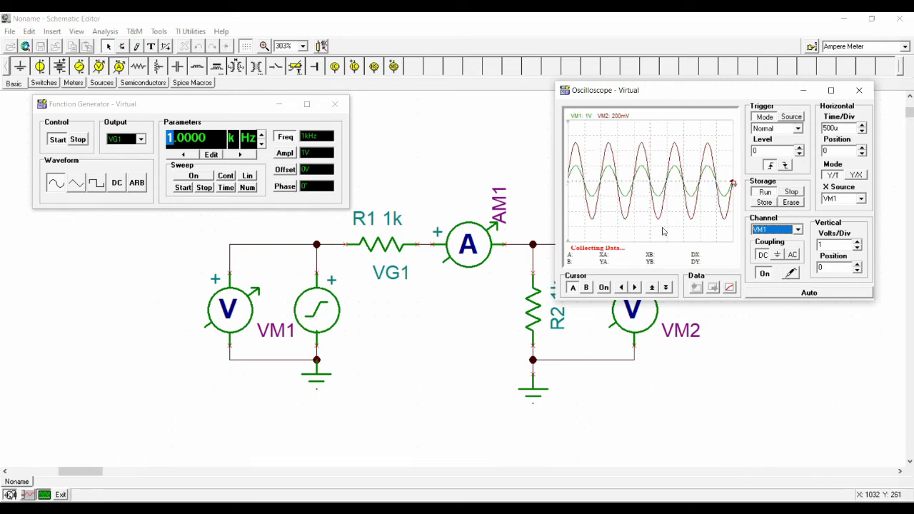
left_click(799, 234)
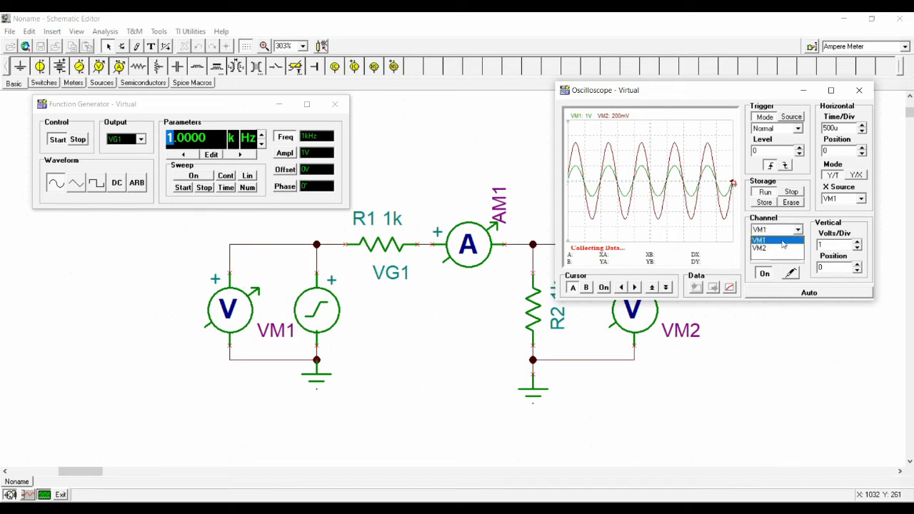
left_click(780, 247)
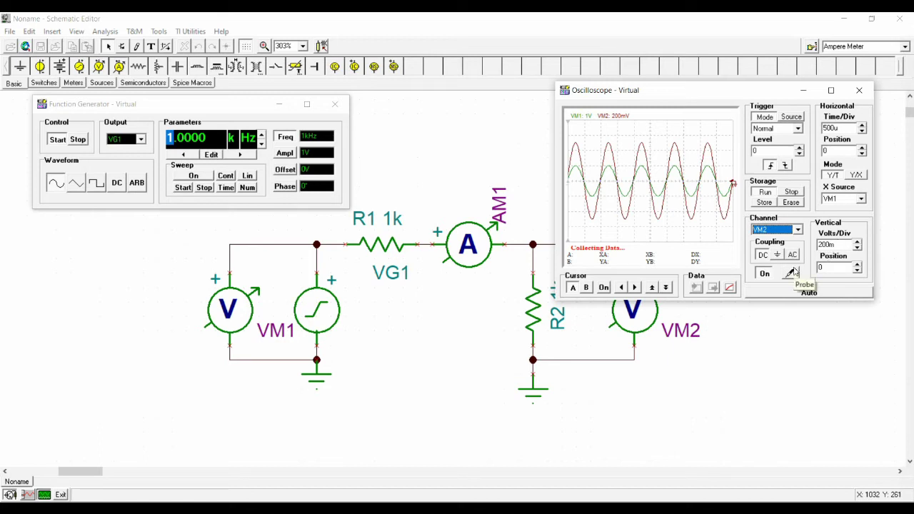
left_click(798, 230)
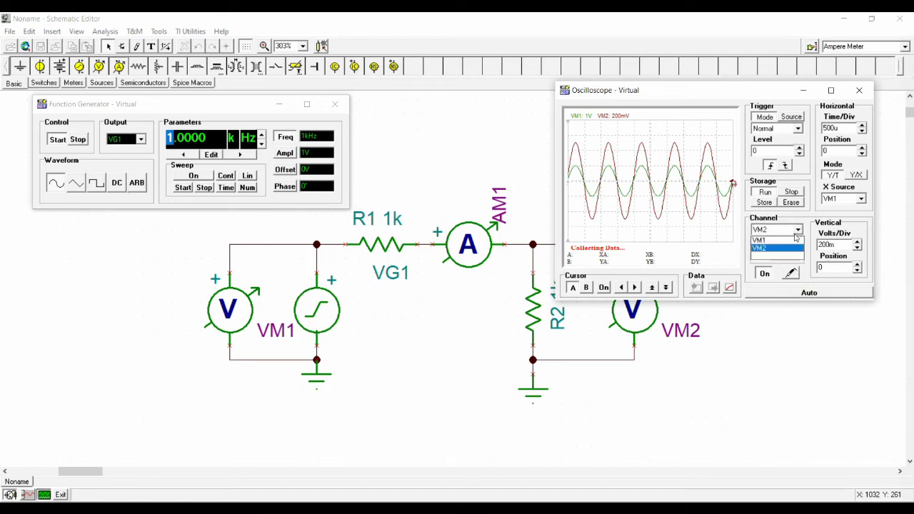
left_click(786, 240)
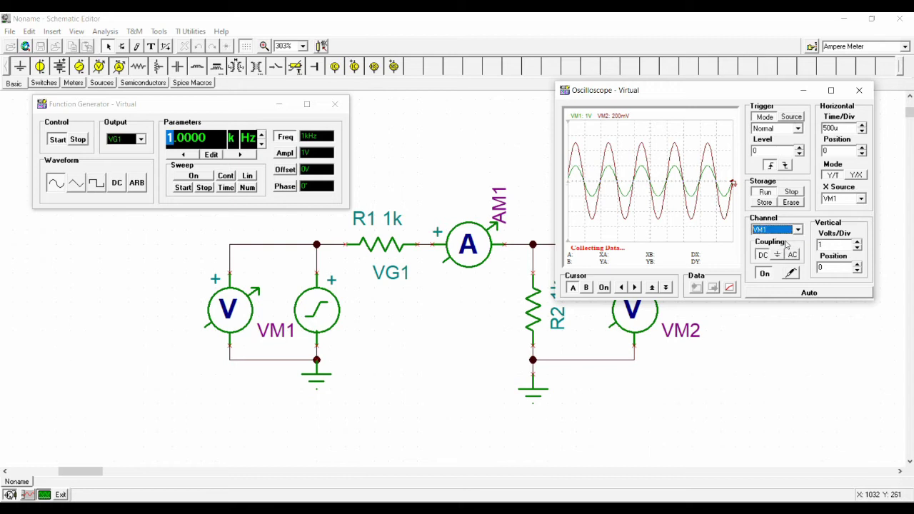
Set the vertical scale of oscilloscope channel VM1 to 500 mV per division, keeping VM1 as the selected channel.
left_click(858, 248)
left_click(858, 248)
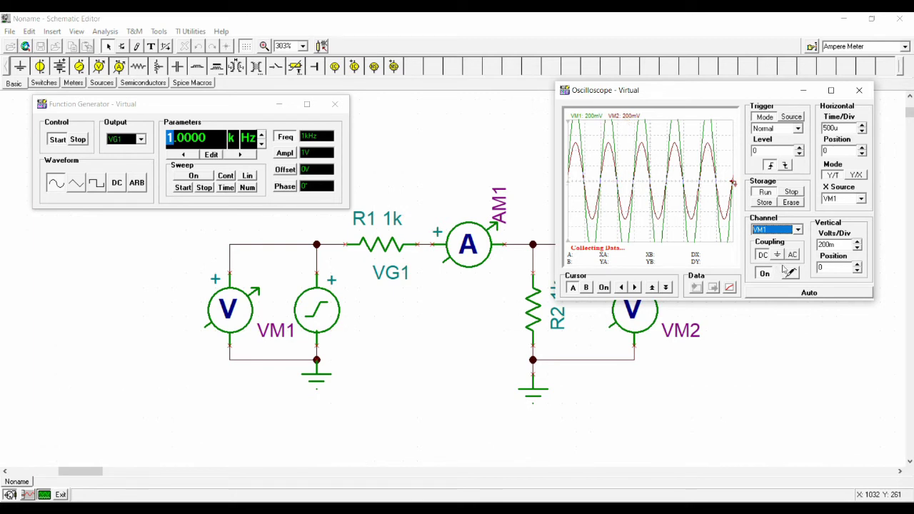
left_click(857, 243)
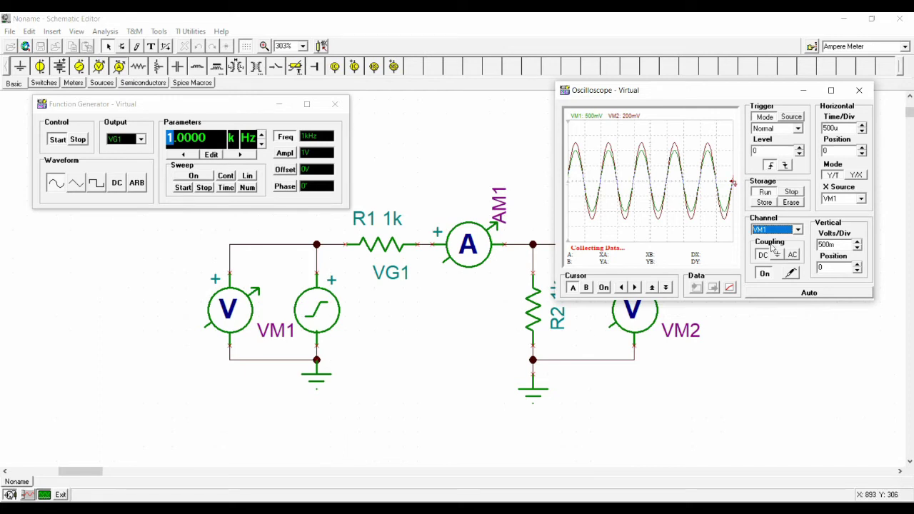
left_click(799, 230)
left_click(797, 240)
left_click(799, 230)
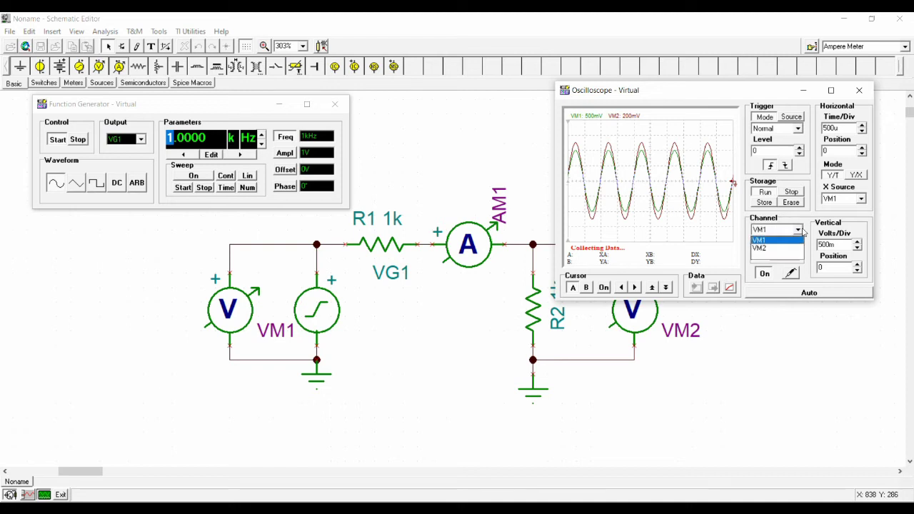
left_click(803, 231)
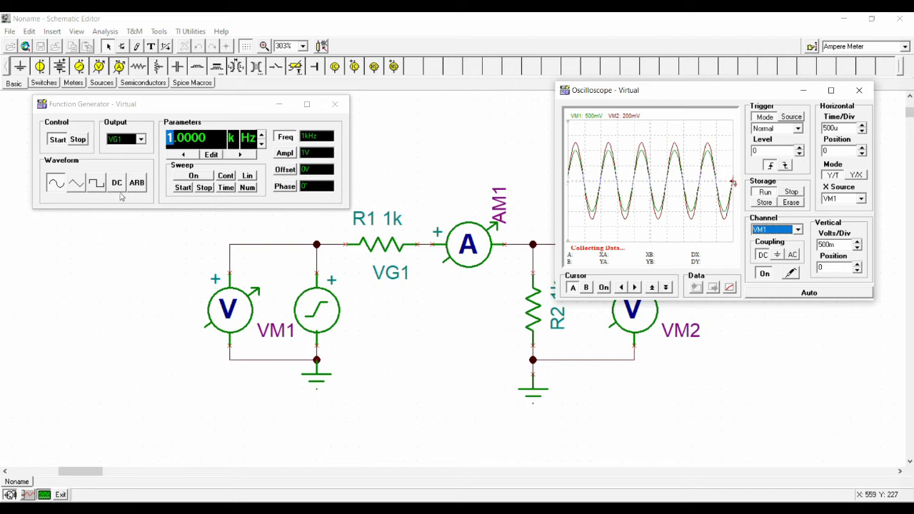
Raise the function generator's frequency stepwise to 2 kHz and 3 kHz, and bring it back to 1 kHz.
left_click(262, 136)
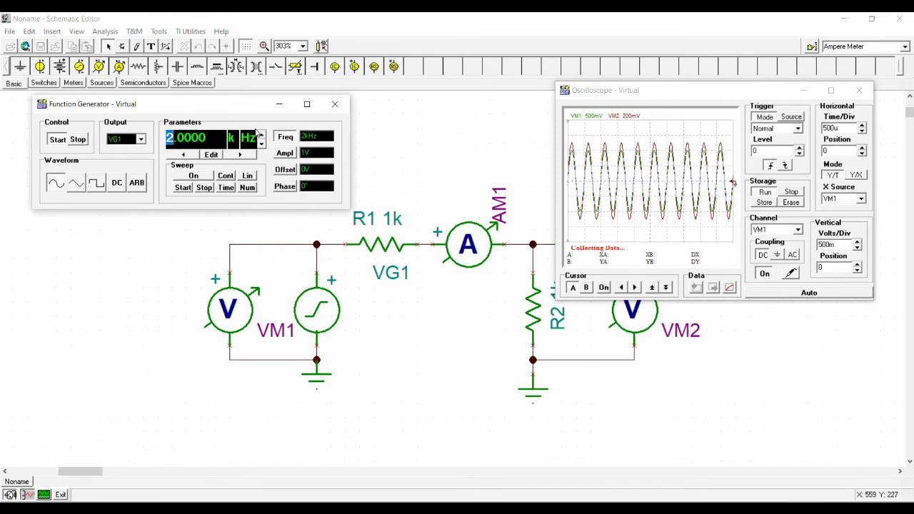
left_click(262, 136)
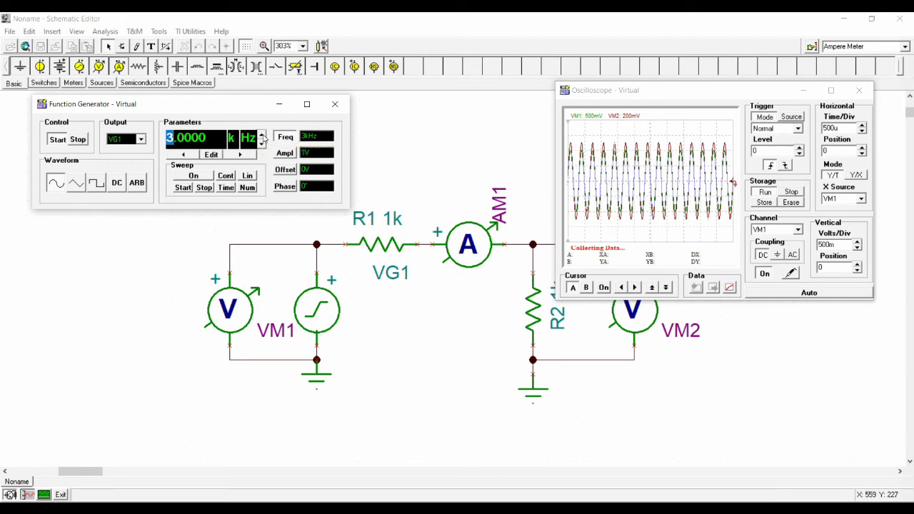
left_click(263, 145)
left_click(264, 146)
left_click(264, 146)
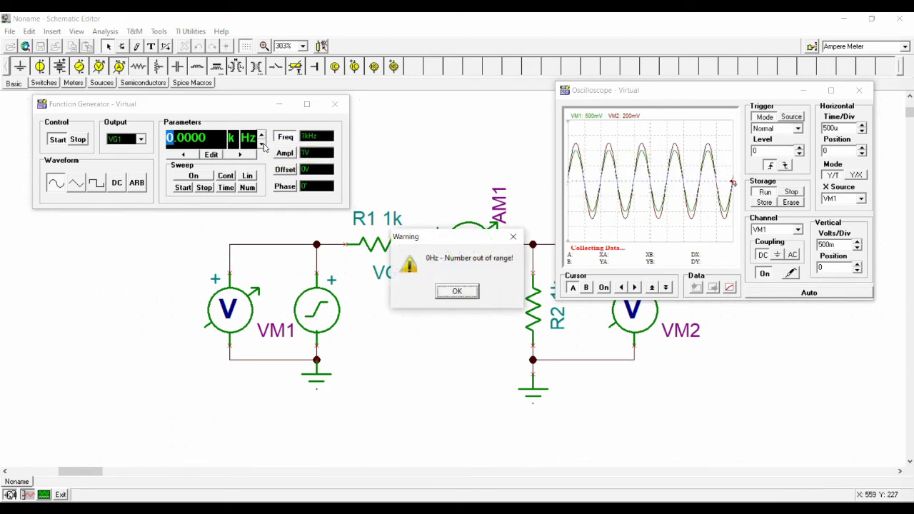
left_click(458, 293)
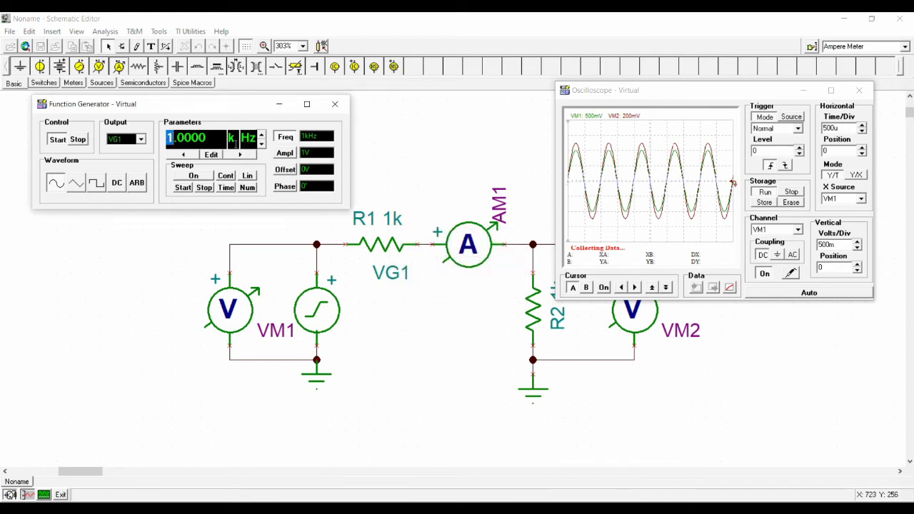
Adjust single digits of the function generator's frequency, stepping it down to 890 Hz.
left_click(240, 155)
left_click_drag(176, 142, 185, 145)
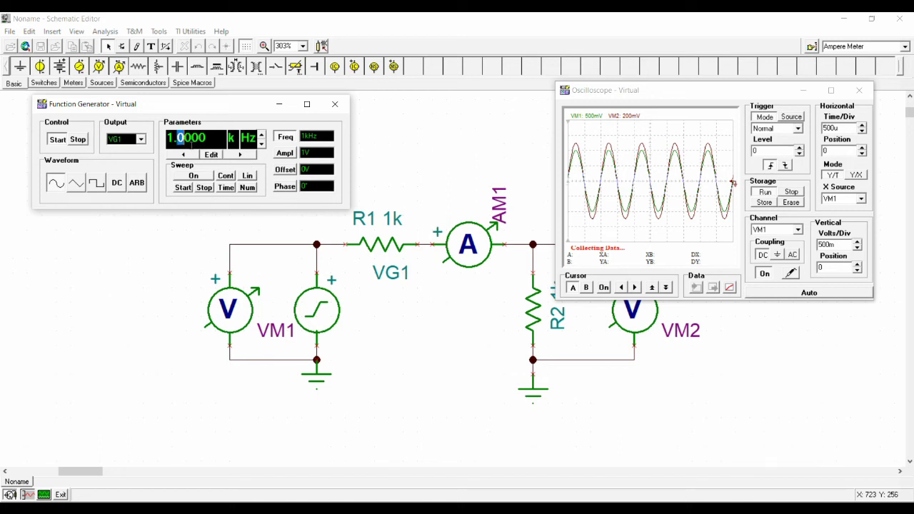
left_click(261, 145)
left_click(261, 146)
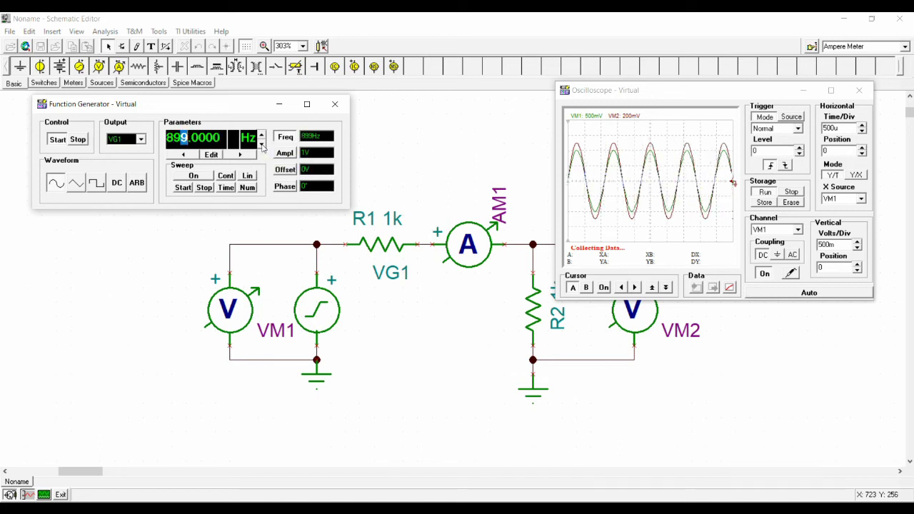
left_click(261, 135)
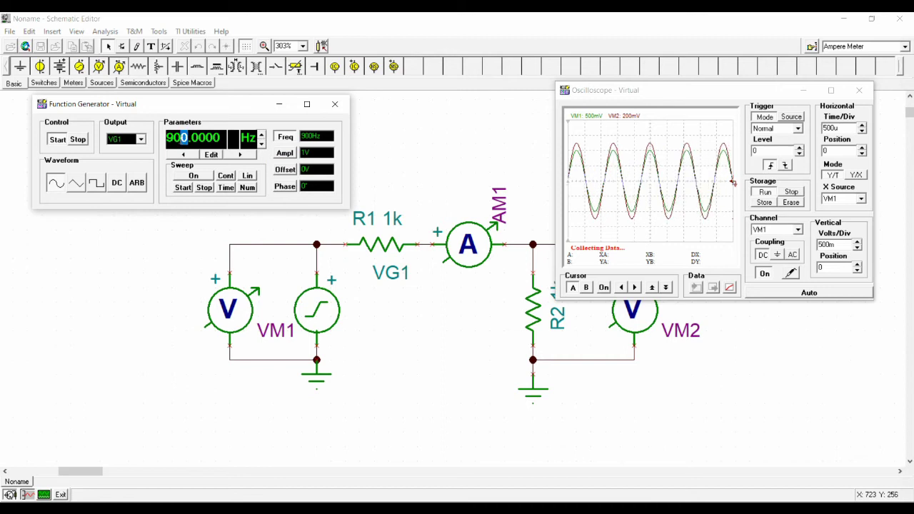
left_click(263, 145)
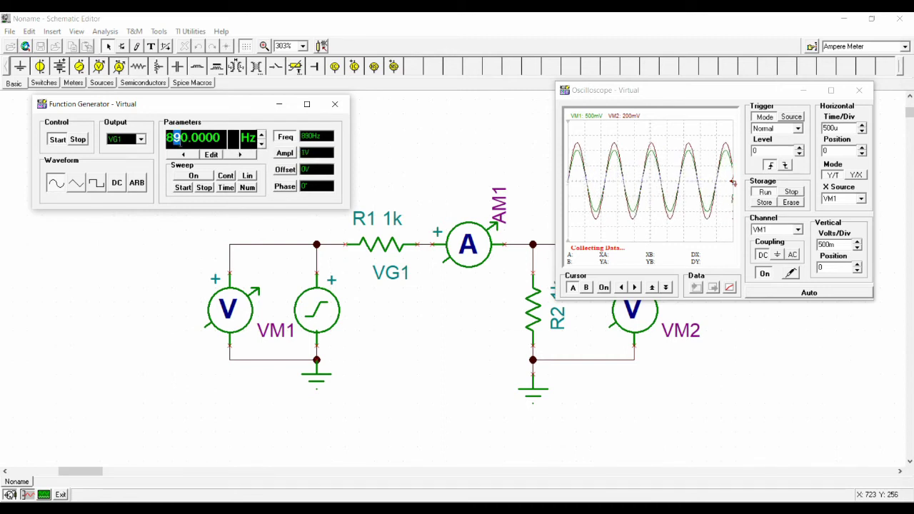
Clear the function generator's frequency value and set it to 60 Hz.
left_click_drag(187, 142, 166, 143)
key("Right")
key("Right")
key("BackSpace")
key("BackSpace")
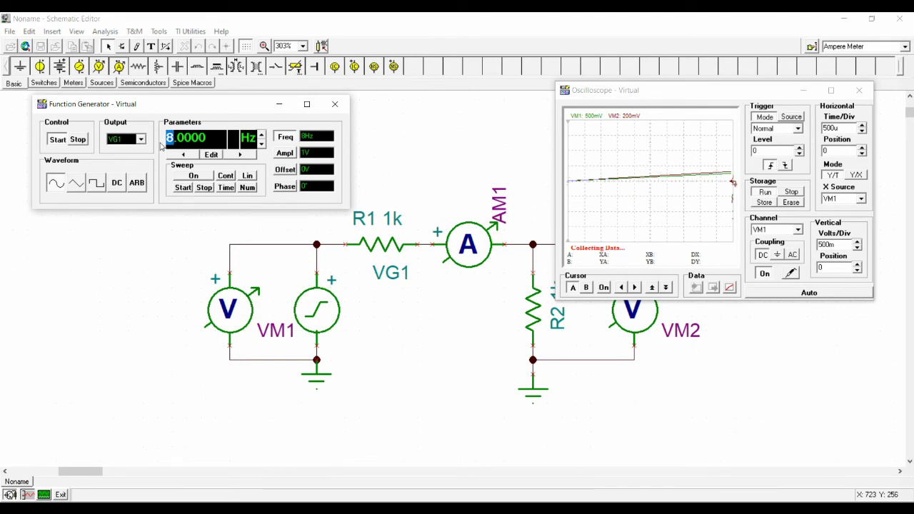
key("BackSpace")
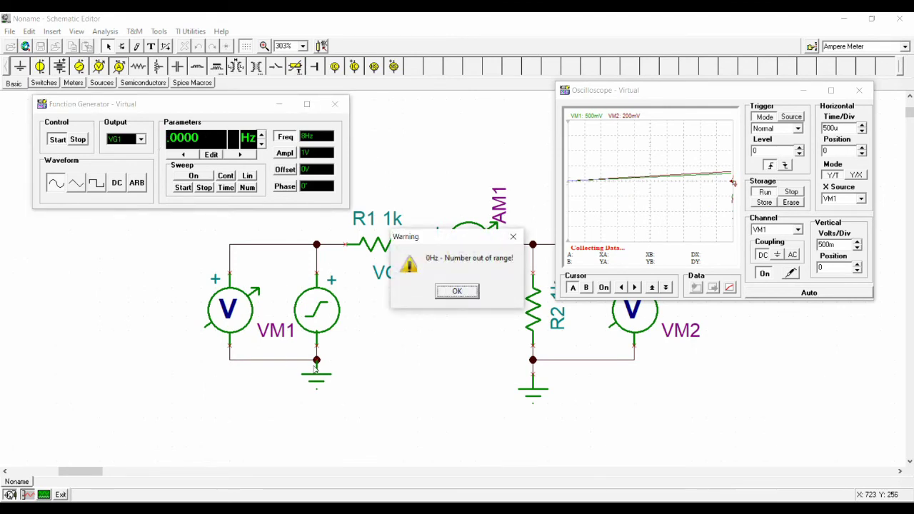
left_click(457, 292)
type("60")
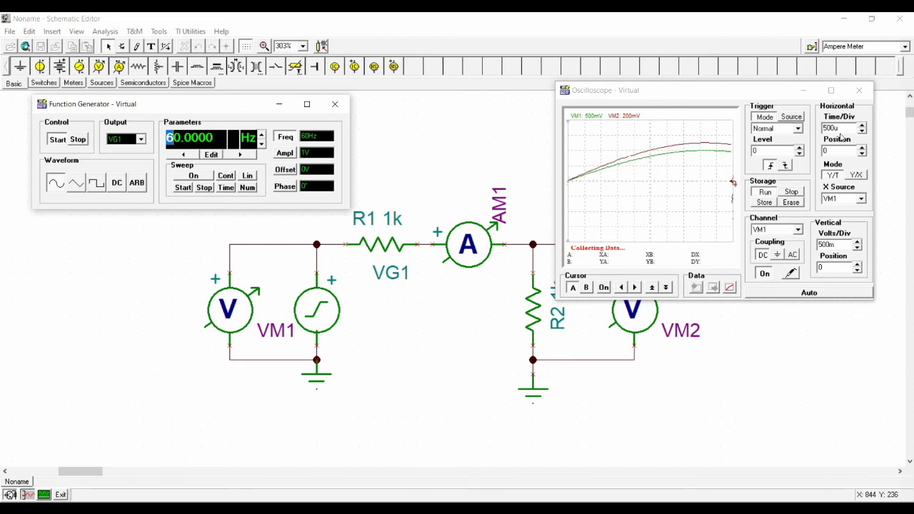
Set the oscilloscope's horizontal time scale to 5 ms per division.
left_click(863, 127)
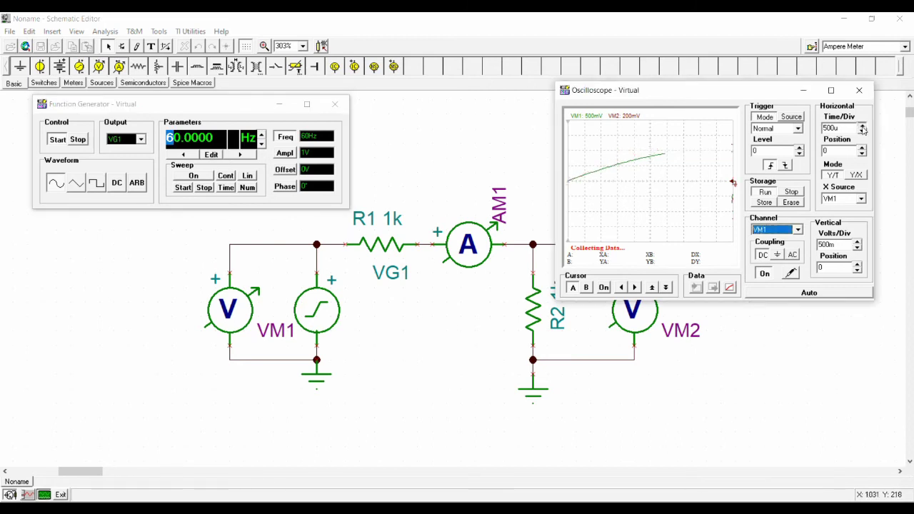
left_click(863, 127)
left_click(863, 127)
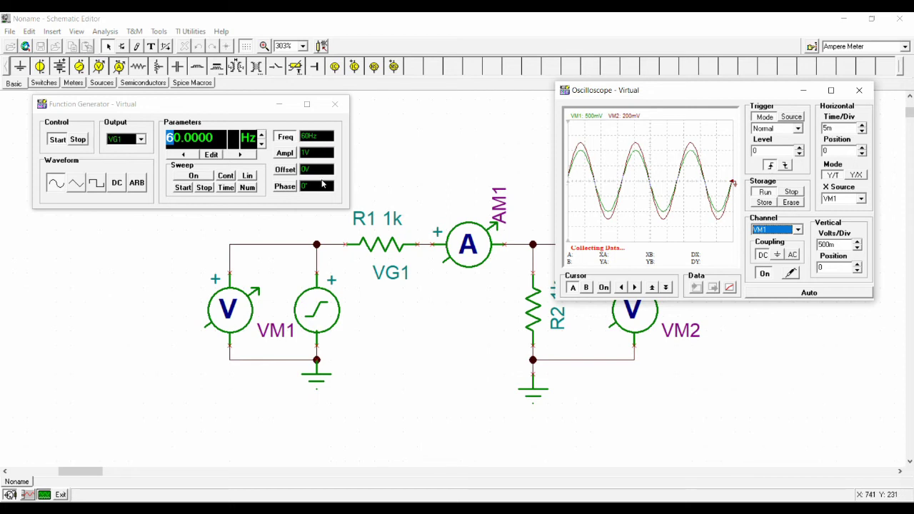
Switch the function generator to its amplitude parameter, try 2 V, and set the amplitude to 100 mV.
left_click(285, 154)
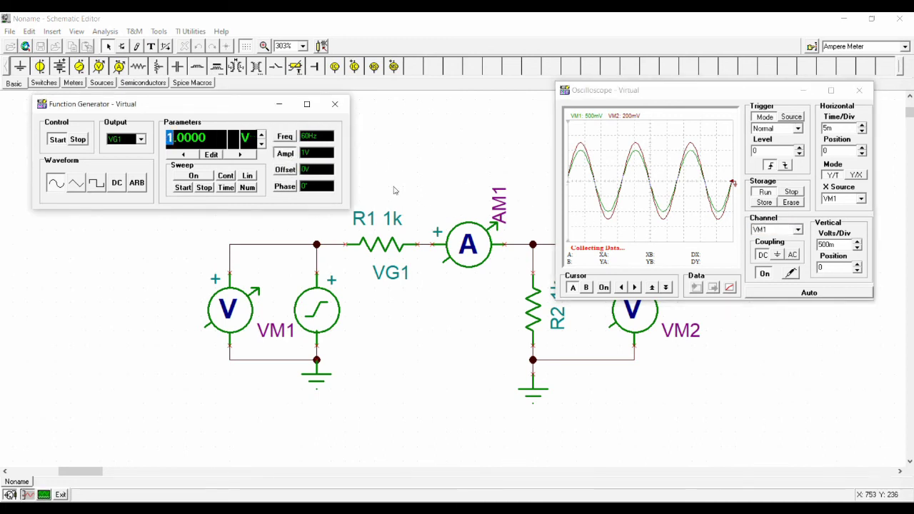
left_click(262, 135)
left_click(263, 143)
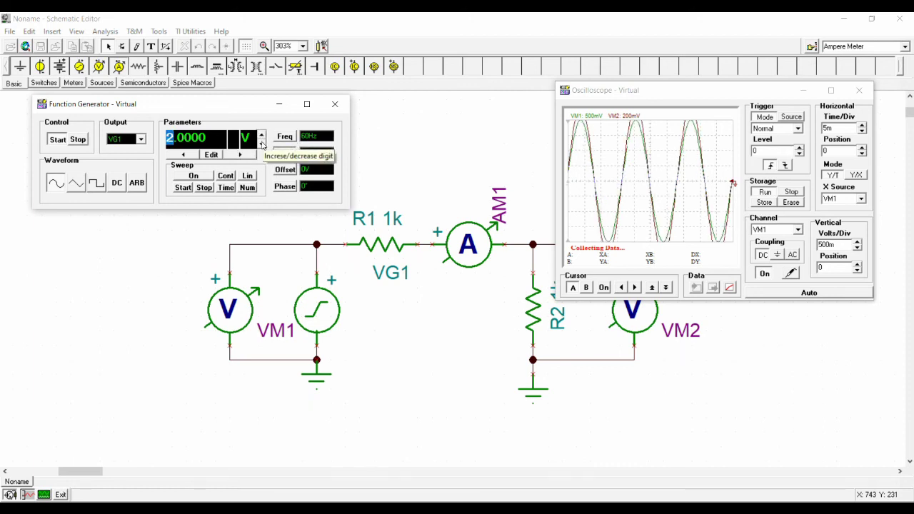
left_click(263, 144)
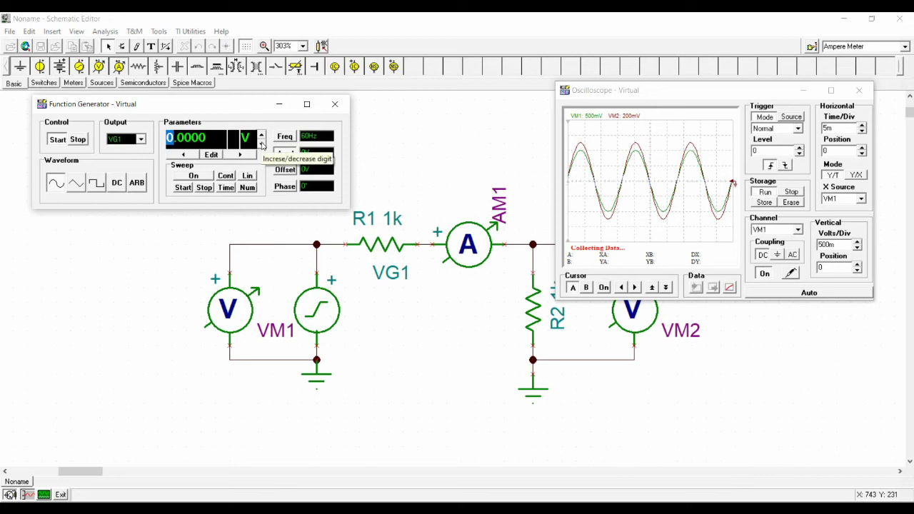
left_click(180, 138)
left_click(263, 134)
left_click(262, 135)
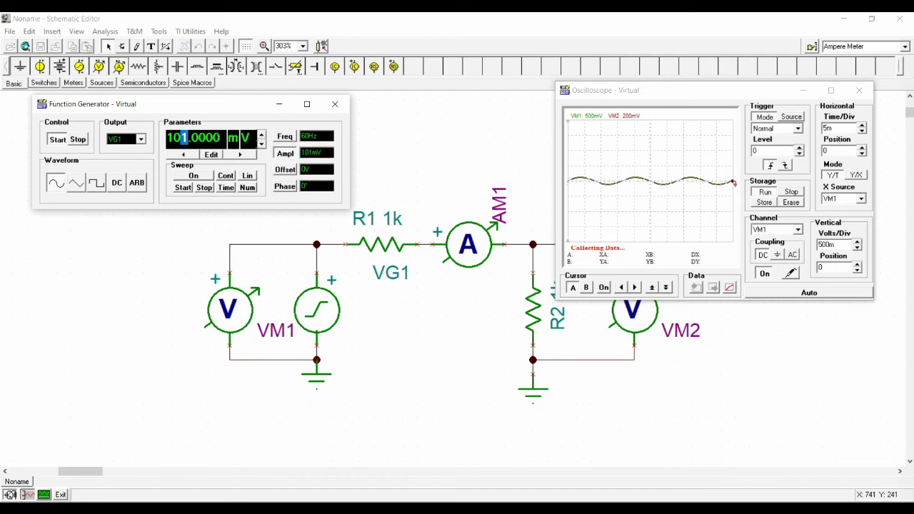
left_click(262, 144)
Set the vertical scale of oscilloscope channel VM1 to 50 mV per division.
left_click(857, 248)
left_click(857, 248)
left_click(857, 248)
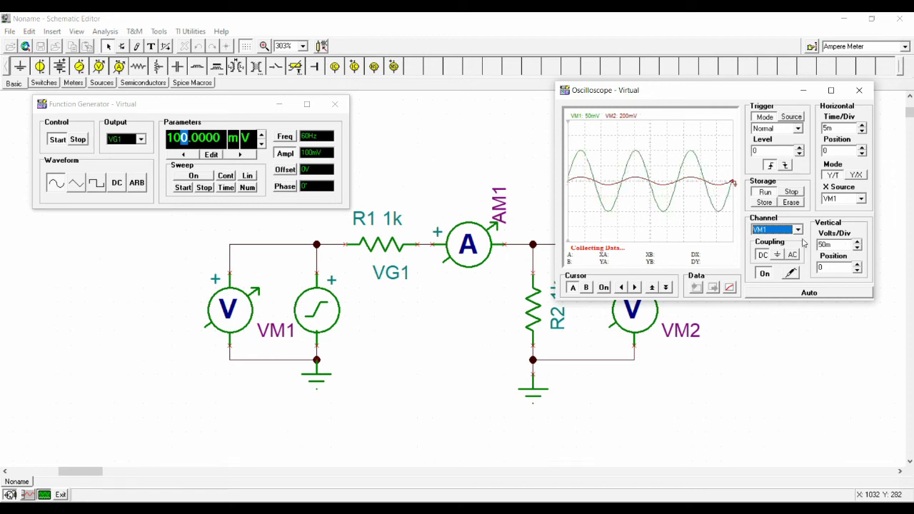
Select oscilloscope channel VM2 and set its vertical scale to 20 mV per division.
left_click(798, 230)
left_click(786, 248)
left_click(857, 248)
left_click(857, 248)
left_click(858, 248)
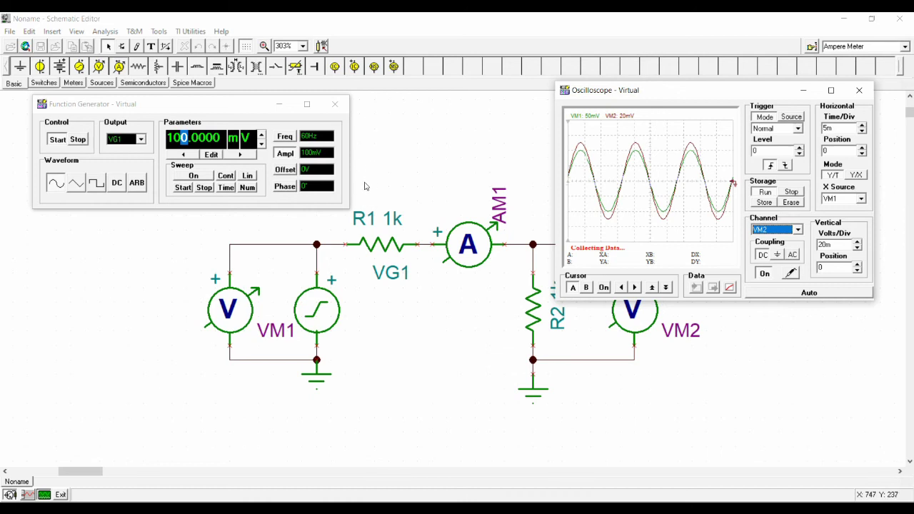
Set the function generator's offset to +50 mV.
left_click(292, 174)
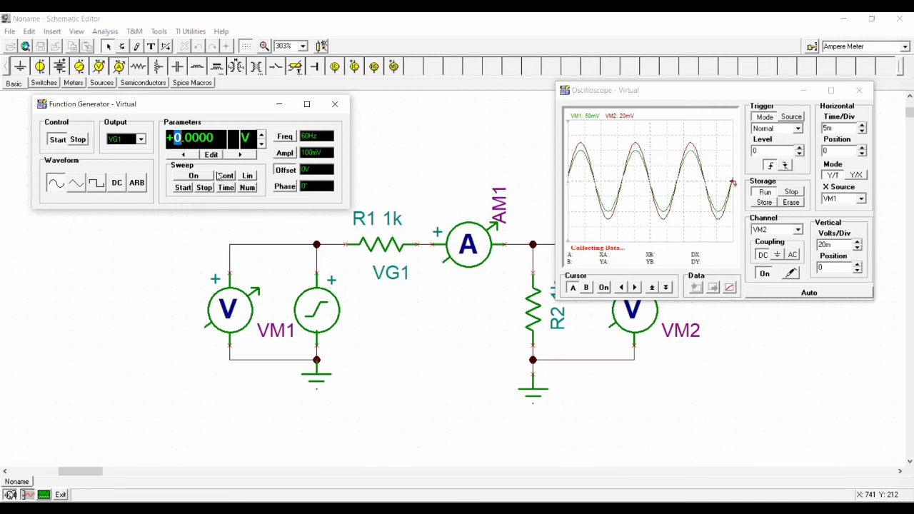
key("Right")
type("5")
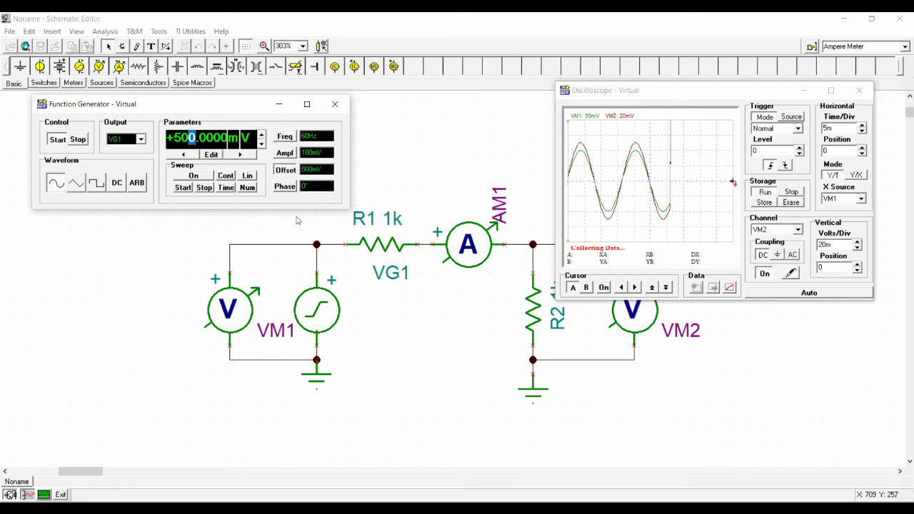
key("Left")
key("Delete")
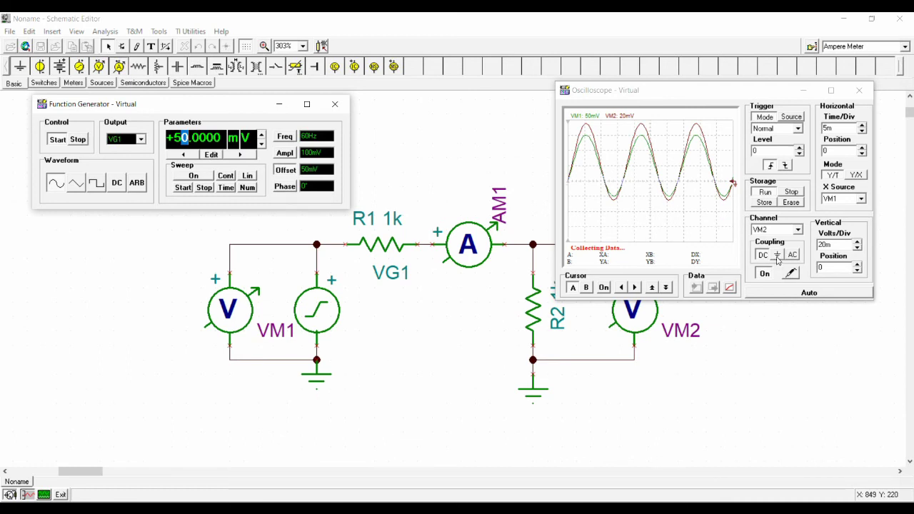
Check channel VM2's zero level with ground coupling and restore its DC coupling.
left_click(777, 256)
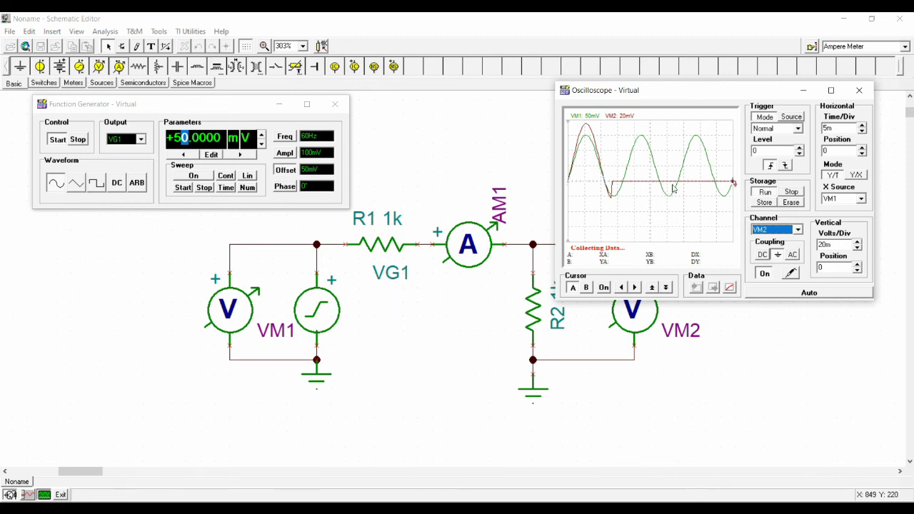
left_click(763, 255)
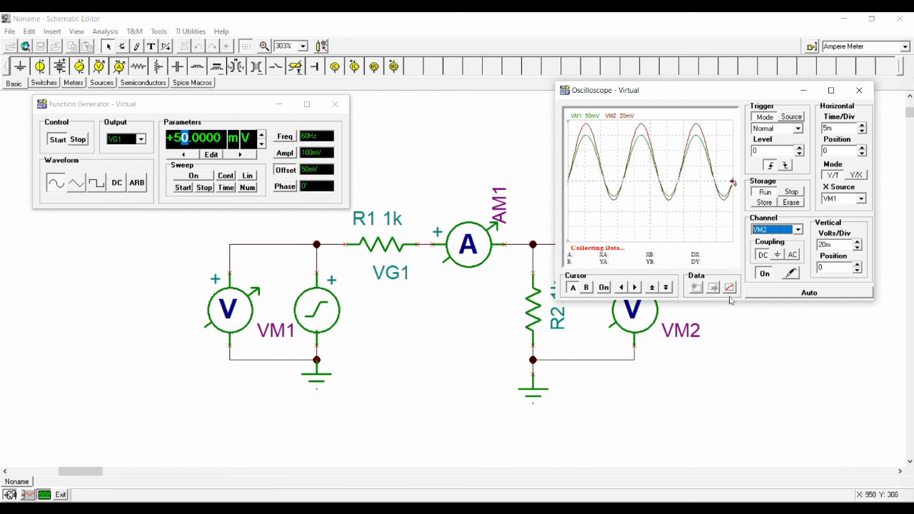
Raise the function generator's offset in 1 mV steps to slightly above 60 mV.
left_click(262, 136)
left_click(261, 136)
left_click(262, 136)
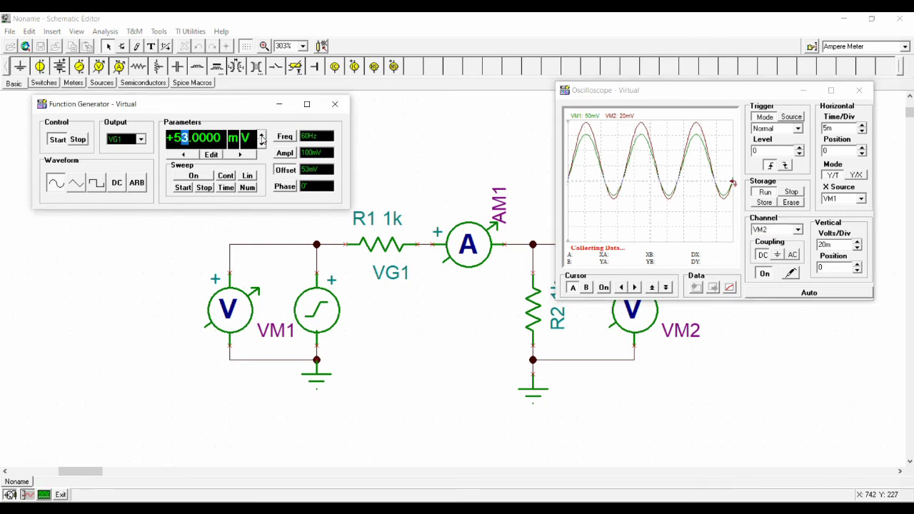
left_click(261, 135)
left_click(262, 136)
left_click(262, 136)
left_click(261, 135)
left_click(261, 136)
left_click(261, 136)
left_click(261, 135)
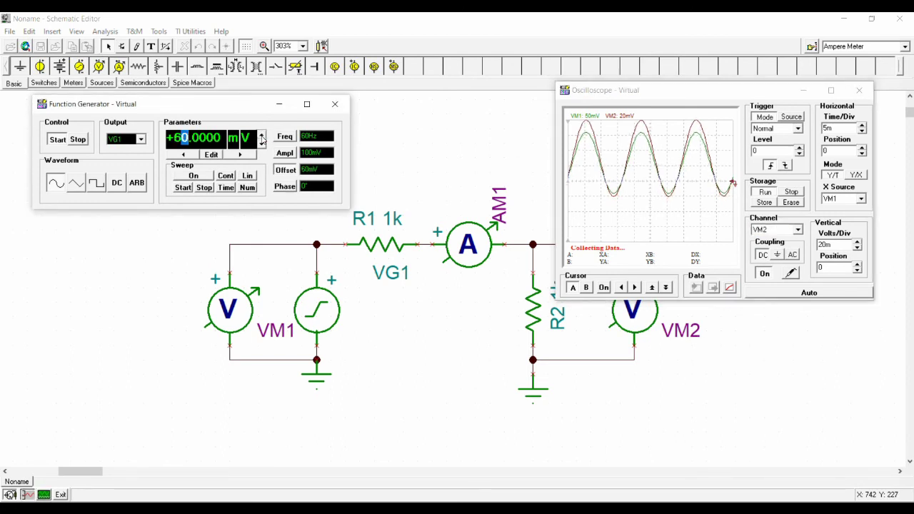
left_click(262, 136)
left_click(262, 136)
Lower the function generator's offset in 1 mV steps down to 0 V.
left_click(261, 145)
left_click(261, 145)
left_click(261, 145)
left_click(261, 145)
left_click(262, 145)
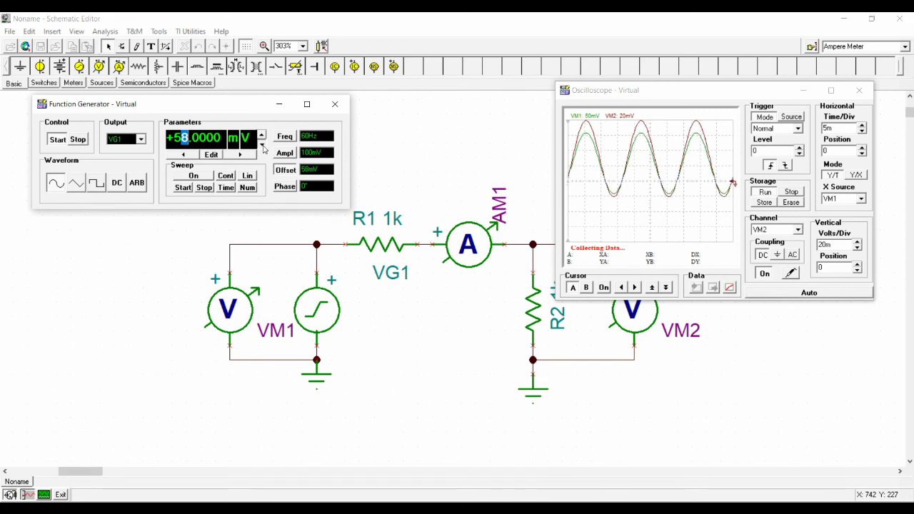
left_click(261, 145)
double_click(263, 147)
left_click(262, 147)
double_click(263, 147)
left_click(263, 147)
double_click(263, 147)
left_click(263, 147)
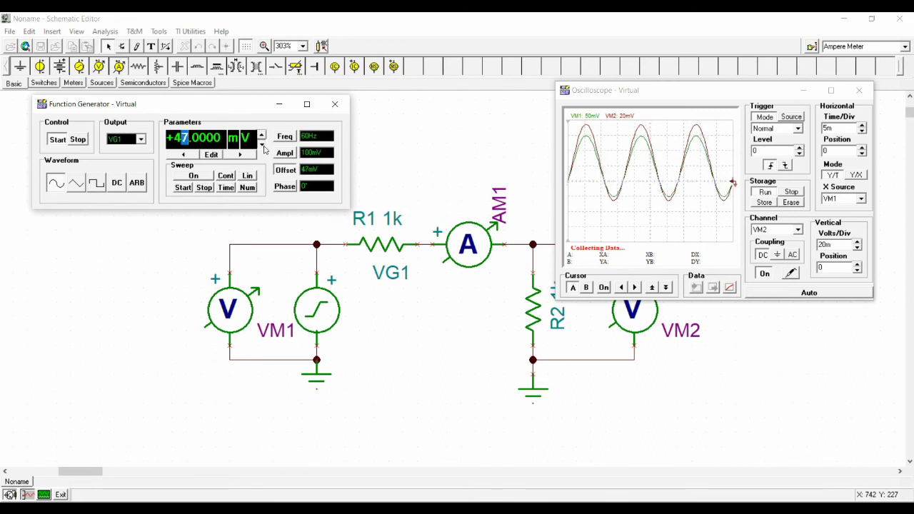
double_click(264, 148)
left_click(263, 148)
double_click(264, 148)
left_click(264, 148)
double_click(264, 148)
left_click(263, 148)
double_click(264, 148)
left_click(264, 148)
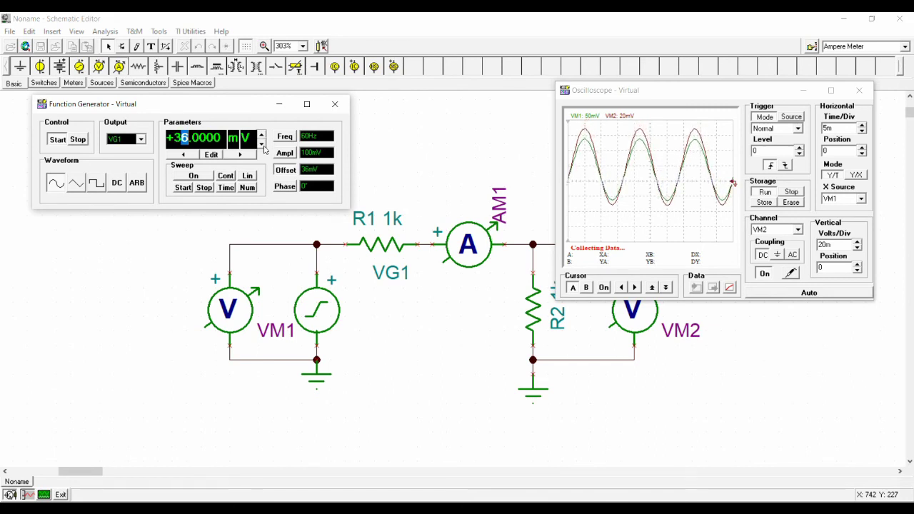
double_click(263, 148)
double_click(264, 148)
left_click(264, 148)
double_click(264, 148)
left_click(264, 148)
double_click(264, 148)
left_click(264, 148)
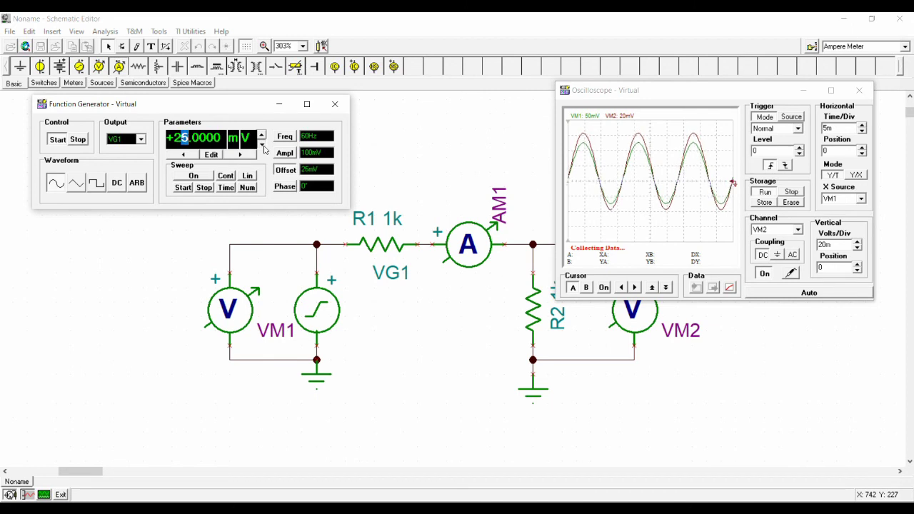
double_click(264, 148)
double_click(263, 148)
double_click(264, 148)
left_click(264, 148)
double_click(263, 148)
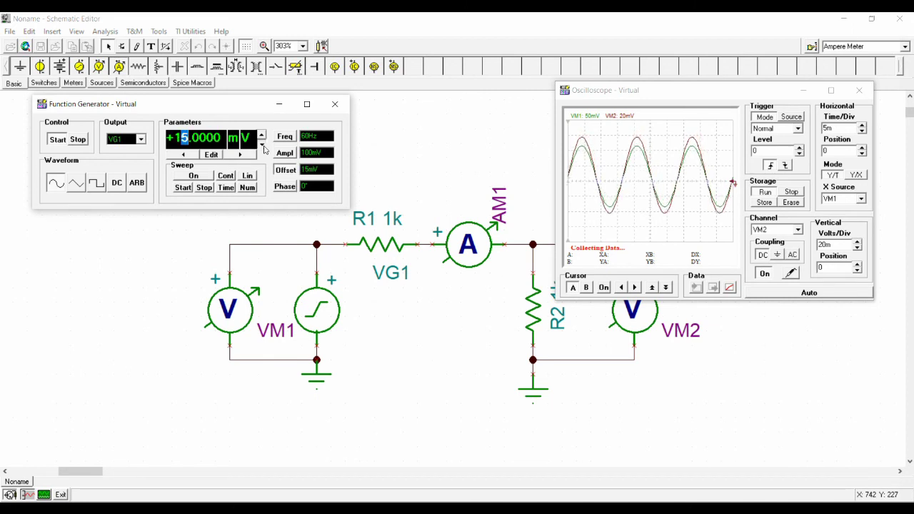
double_click(264, 148)
left_click(263, 148)
double_click(264, 147)
double_click(264, 147)
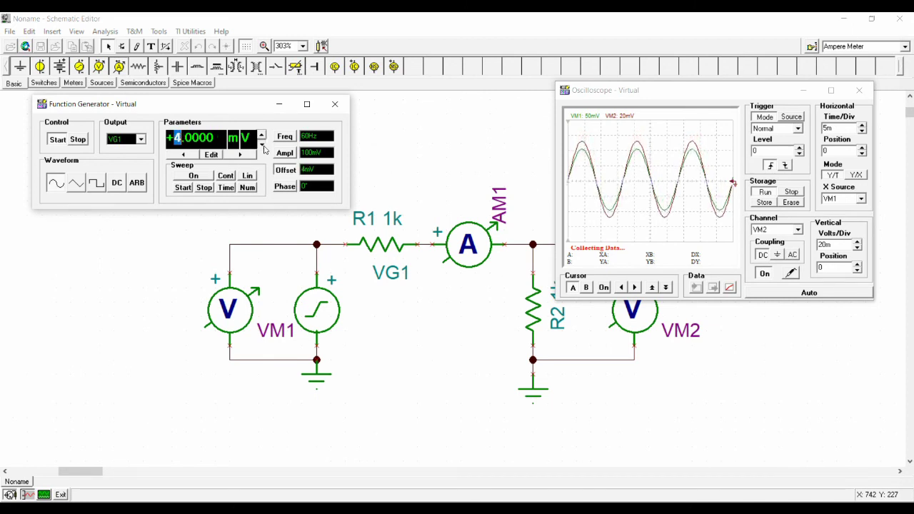
double_click(264, 148)
double_click(264, 148)
double_click(264, 147)
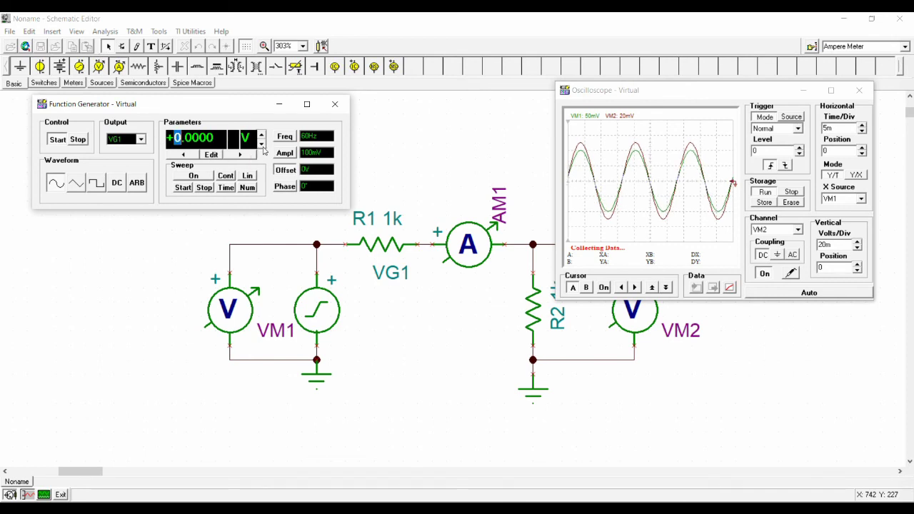
Make the function generator's offset negative and set it to -10 mV.
left_click(183, 153)
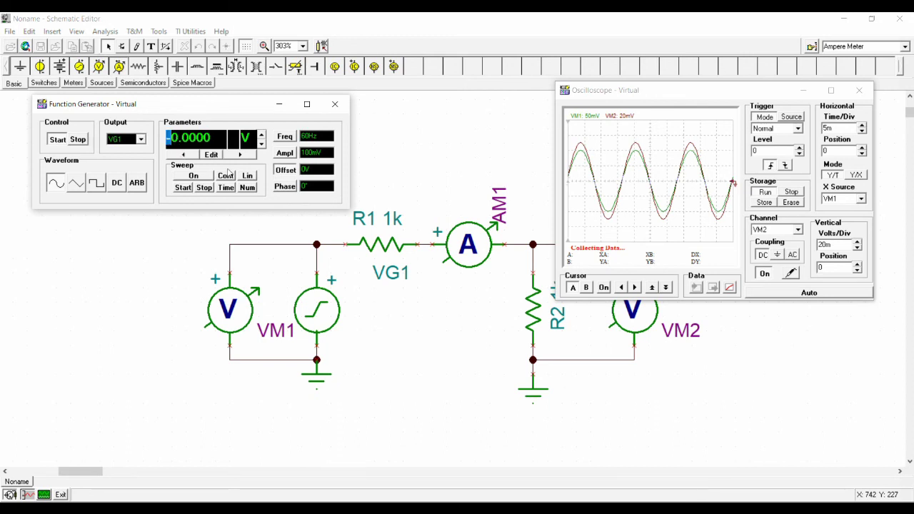
left_click(227, 155)
left_click(227, 155)
left_click(261, 140)
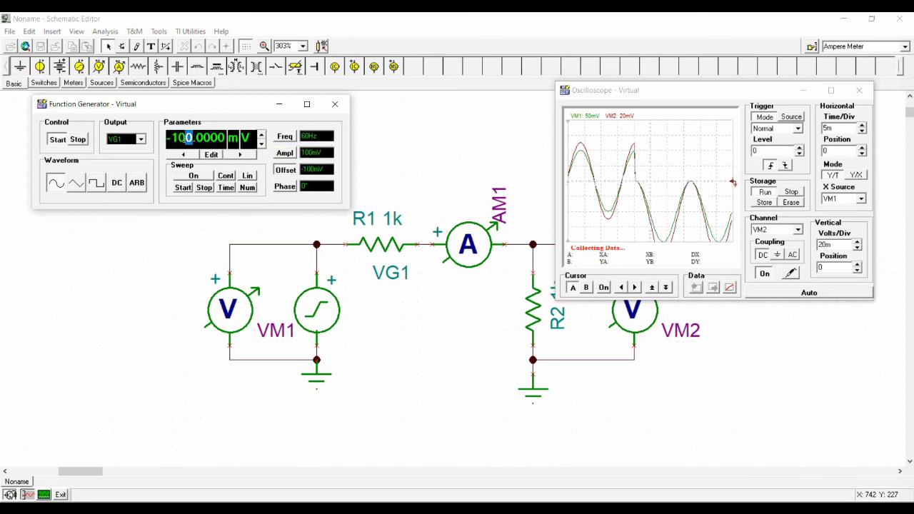
left_click(194, 145)
key("BackSpace")
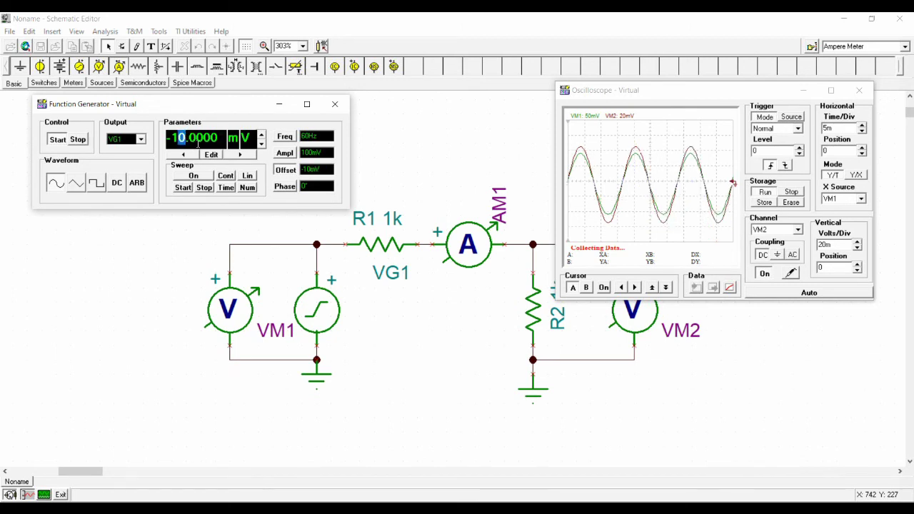
Adjust the function generator's offset in 1 mV steps to -27 mV.
left_click(263, 140)
left_click(262, 140)
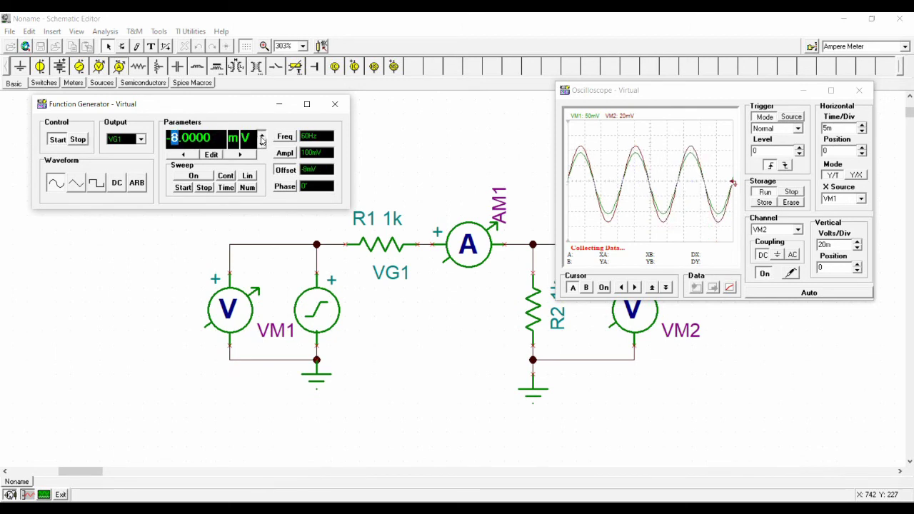
left_click(261, 138)
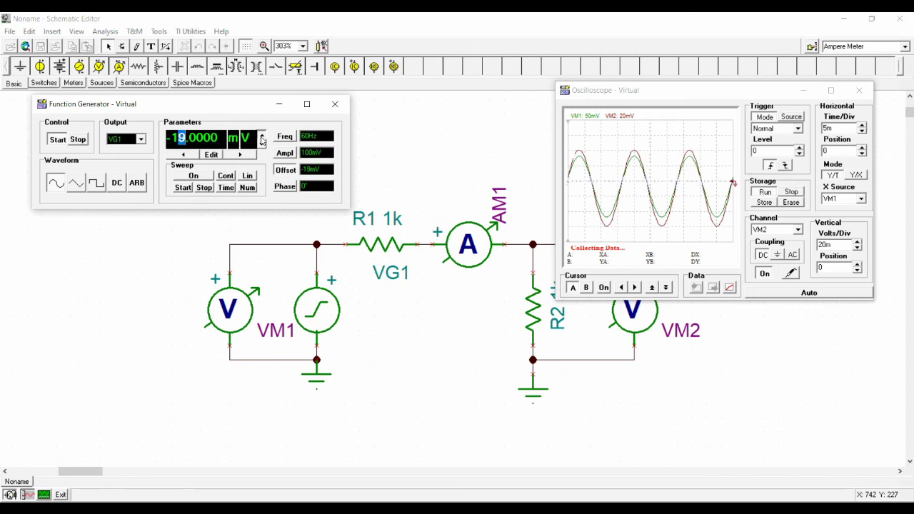
left_click(262, 140)
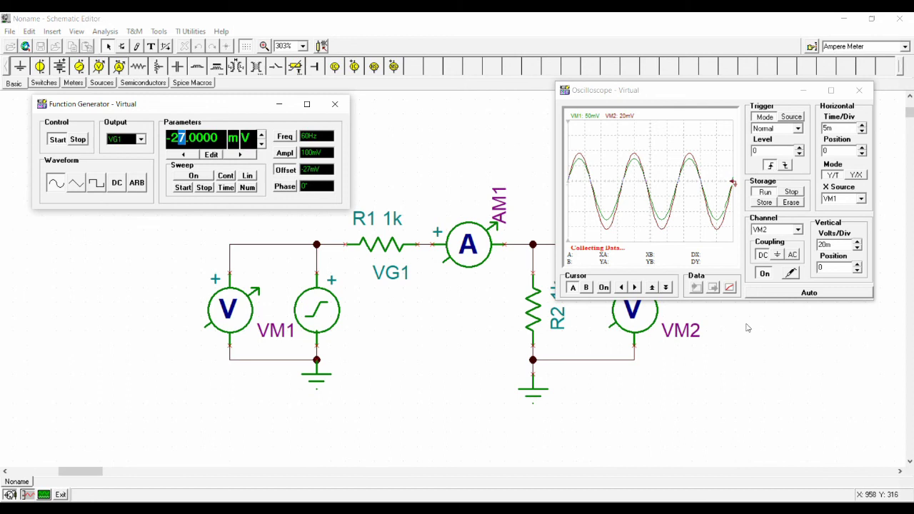
Switch oscilloscope channels VM2 and VM1 to AC coupling.
left_click(792, 256)
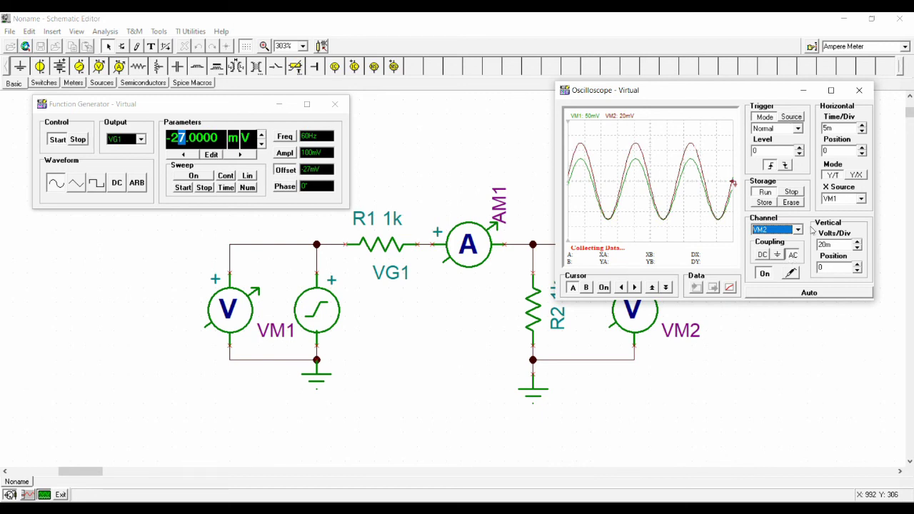
left_click(798, 229)
left_click(790, 241)
left_click(794, 256)
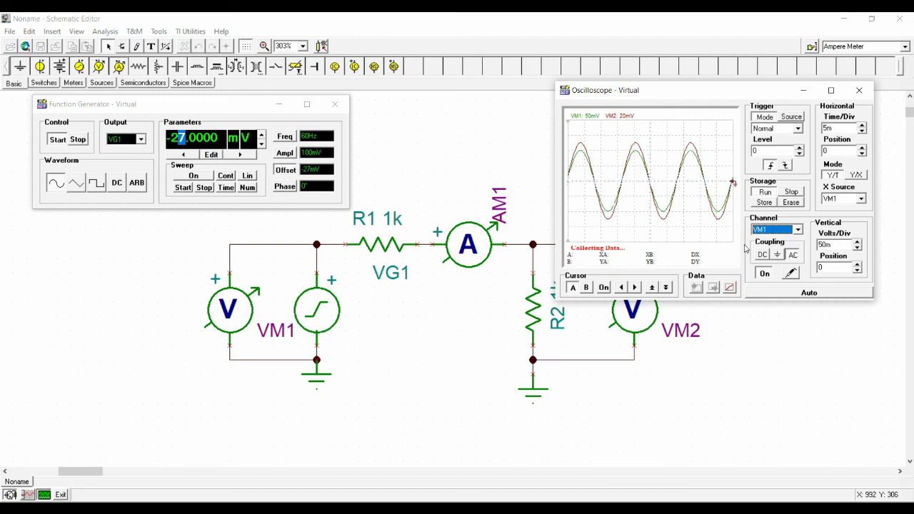
Raise the function generator's phase in 1° steps to 52° to observe its effect on the traces.
left_click(286, 187)
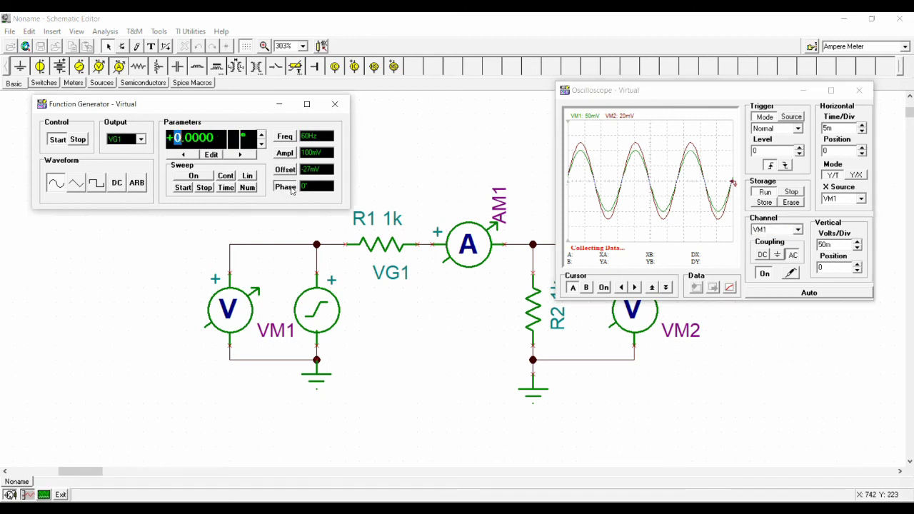
left_click(263, 135)
left_click(263, 135)
left_click(262, 135)
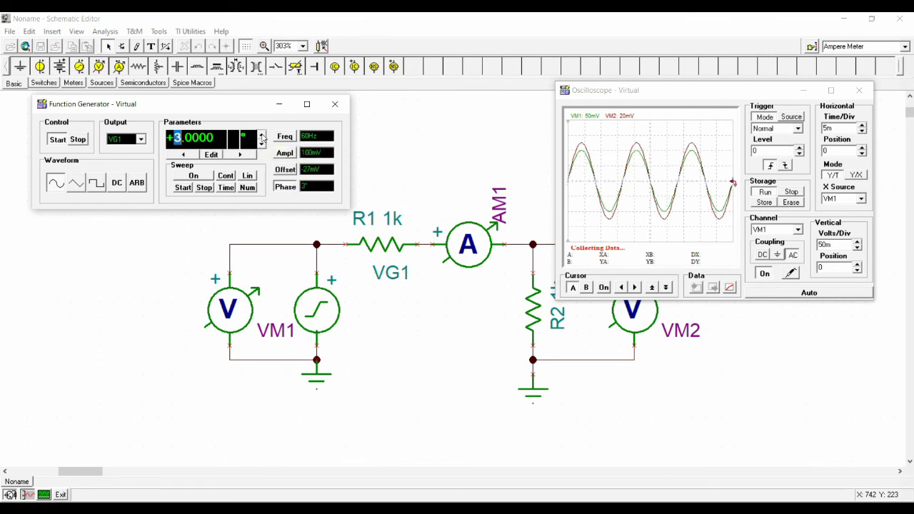
left_click(262, 135)
left_click(262, 135)
left_click(262, 135)
left_click(262, 135)
left_click(263, 135)
left_click(262, 135)
left_click(263, 135)
left_click(262, 135)
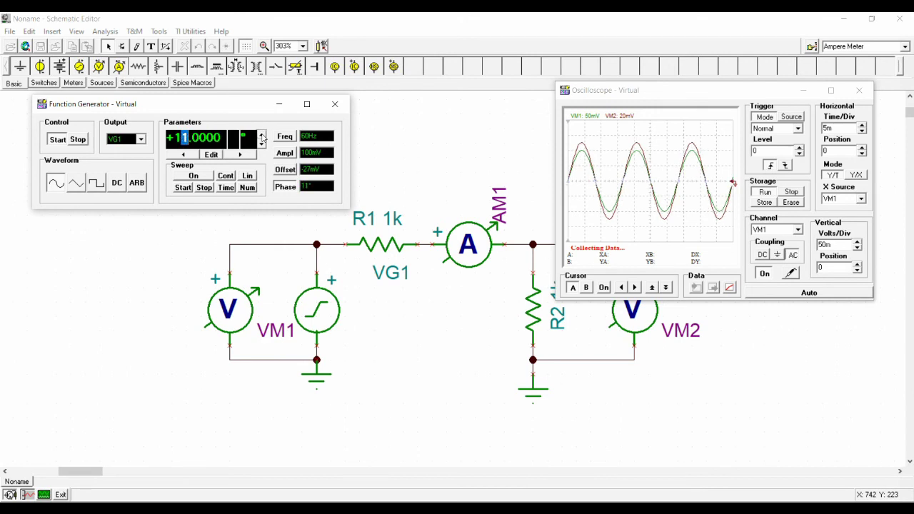
left_click(262, 135)
left_click(262, 135)
left_click(263, 135)
left_click(262, 135)
left_click(263, 135)
left_click(262, 135)
left_click(262, 135)
left_click(262, 135)
left_click(263, 135)
left_click(262, 135)
left_click(262, 135)
left_click(263, 135)
left_click(262, 135)
left_click(262, 135)
left_click(262, 135)
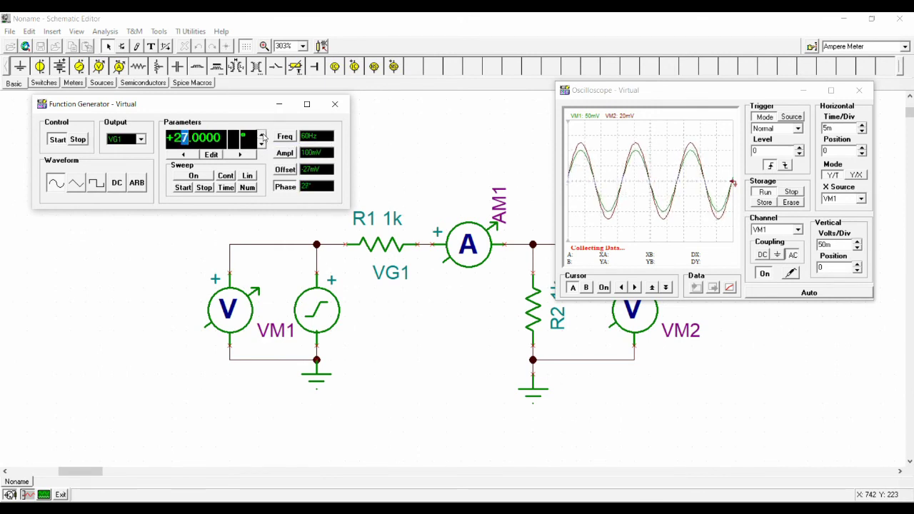
left_click(263, 135)
left_click(263, 135)
left_click(262, 135)
left_click(262, 135)
left_click(262, 135)
left_click(262, 135)
left_click(262, 135)
left_click(262, 135)
left_click(262, 135)
left_click(262, 135)
left_click(262, 135)
left_click(262, 136)
left_click(262, 135)
left_click(263, 135)
left_click(263, 135)
left_click(262, 135)
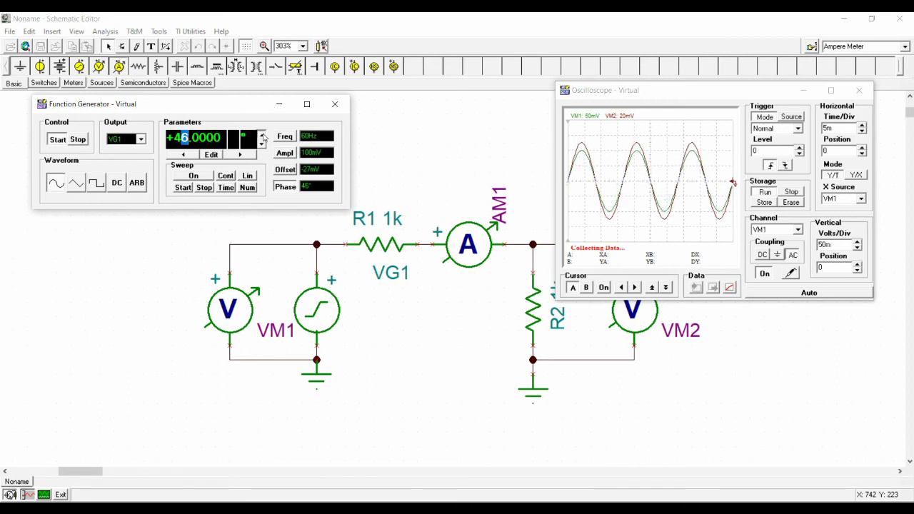
left_click(262, 135)
left_click(263, 135)
left_click(262, 135)
left_click(262, 135)
left_click(262, 135)
left_click(263, 135)
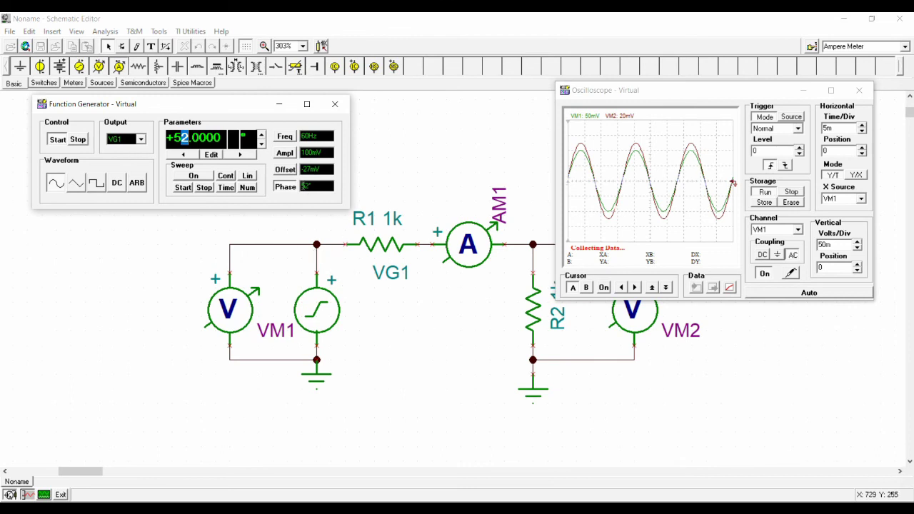
Lower the function generator's phase in 1° steps back to 0°.
left_click(261, 144)
left_click(261, 144)
left_click(262, 143)
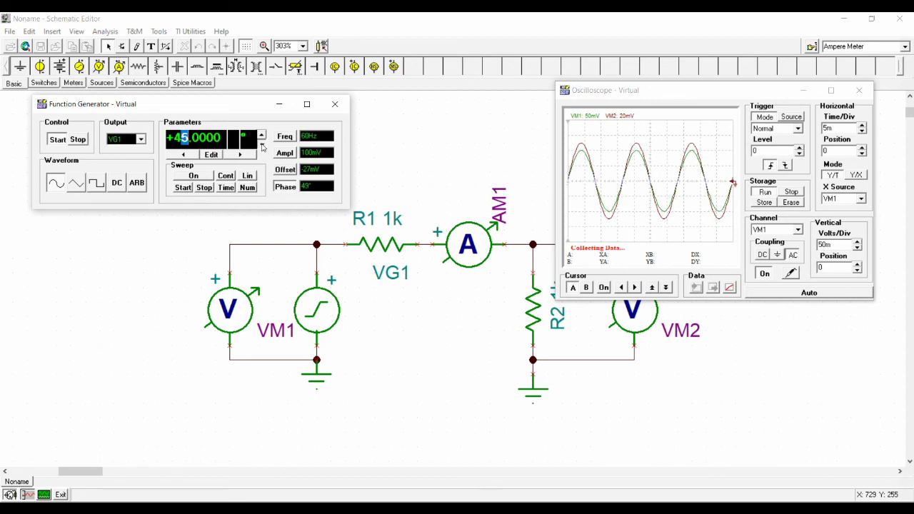
left_click(262, 146)
left_click(262, 146)
left_click(262, 146)
left_click(262, 145)
left_click(263, 146)
left_click(262, 146)
left_click(262, 146)
left_click(262, 146)
left_click(262, 146)
left_click(262, 146)
left_click(262, 145)
left_click(262, 146)
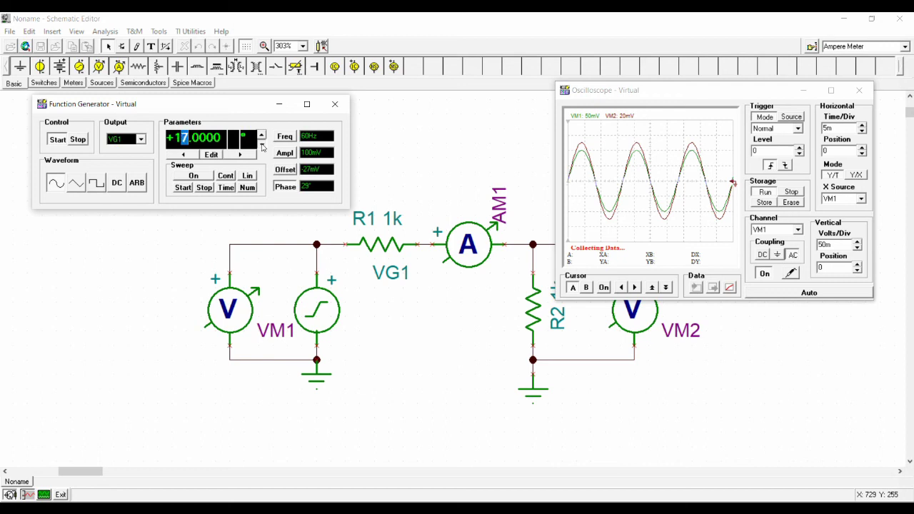
left_click(262, 146)
left_click(262, 146)
left_click(262, 146)
left_click(263, 146)
left_click(262, 146)
left_click(262, 145)
left_click(262, 146)
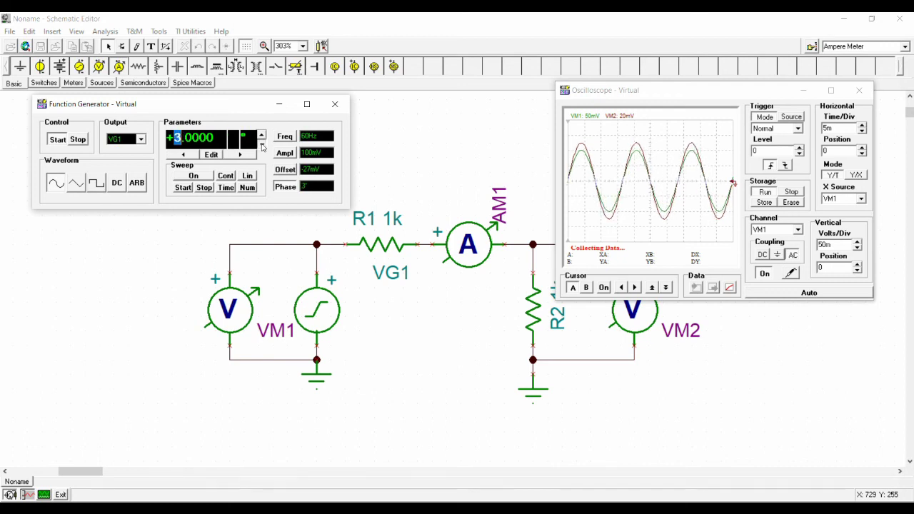
left_click(263, 146)
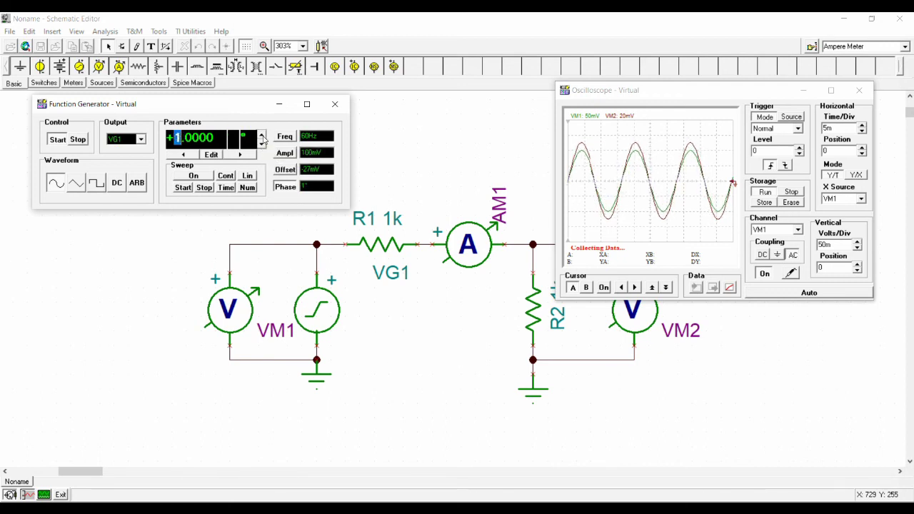
left_click(262, 140)
Compare the function generator's triangle, square and sine waveforms on the oscilloscope, finishing on the square wave.
left_click(77, 184)
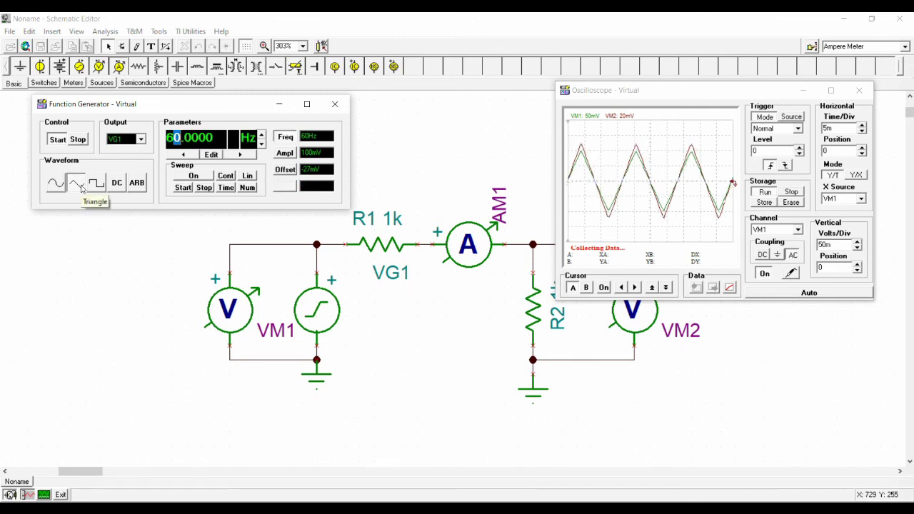
left_click(96, 193)
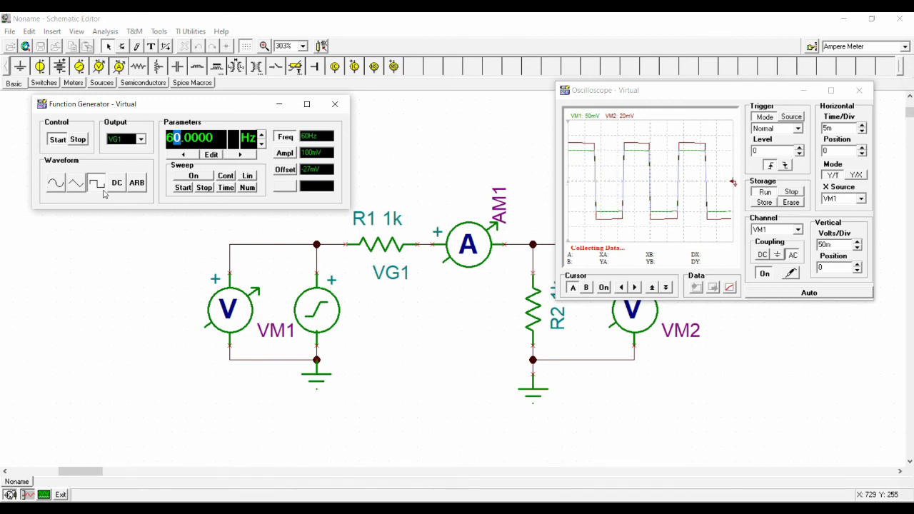
left_click(61, 187)
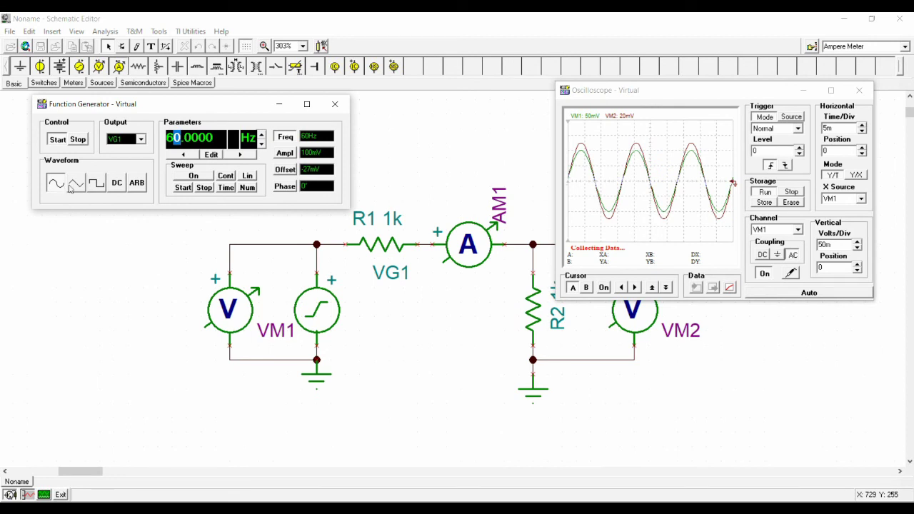
left_click(83, 189)
left_click(94, 188)
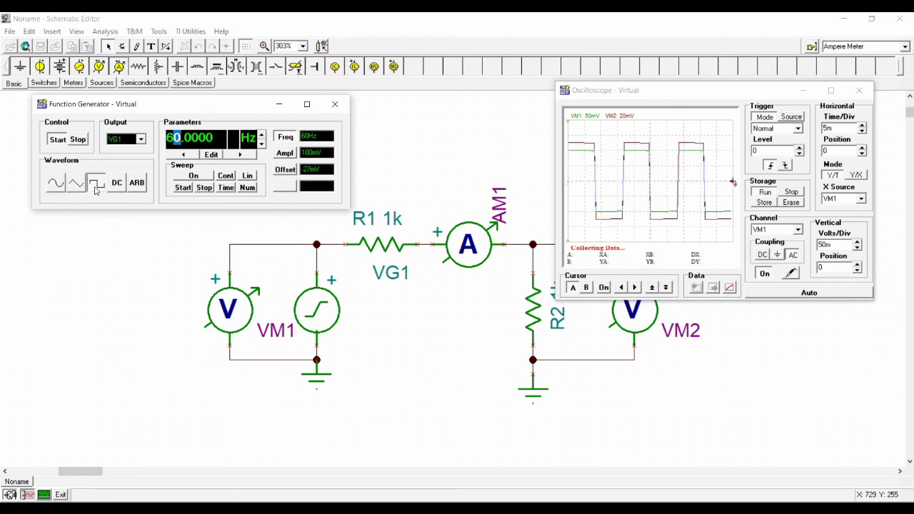